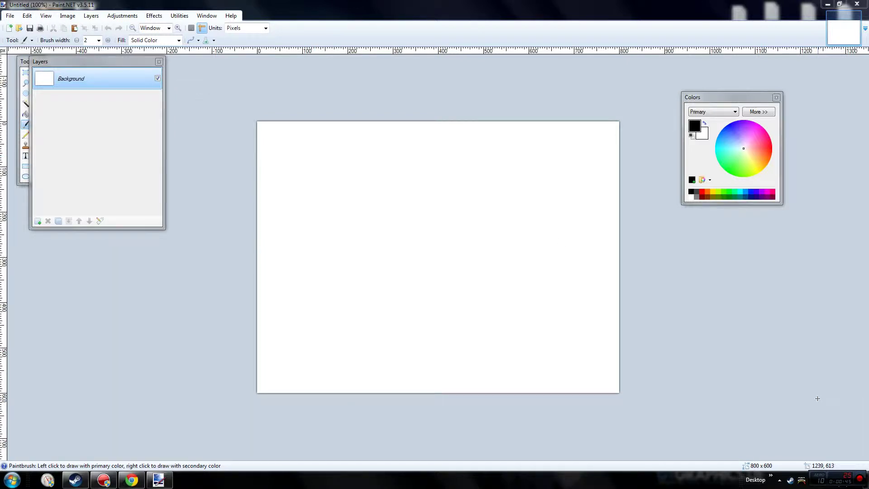
Step: Create a new blank image 1280 pixels wide by 720 pixels high
click(9, 28)
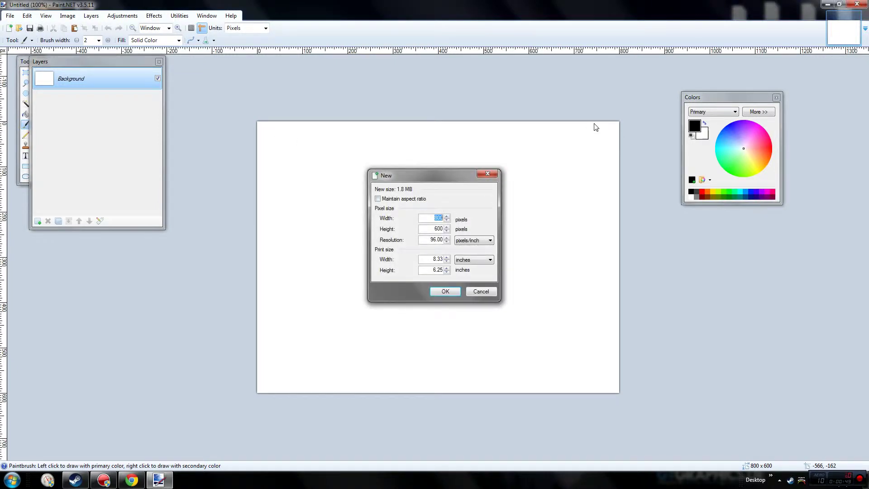
text(1280)
double_click(443, 228)
text(720)
click(445, 291)
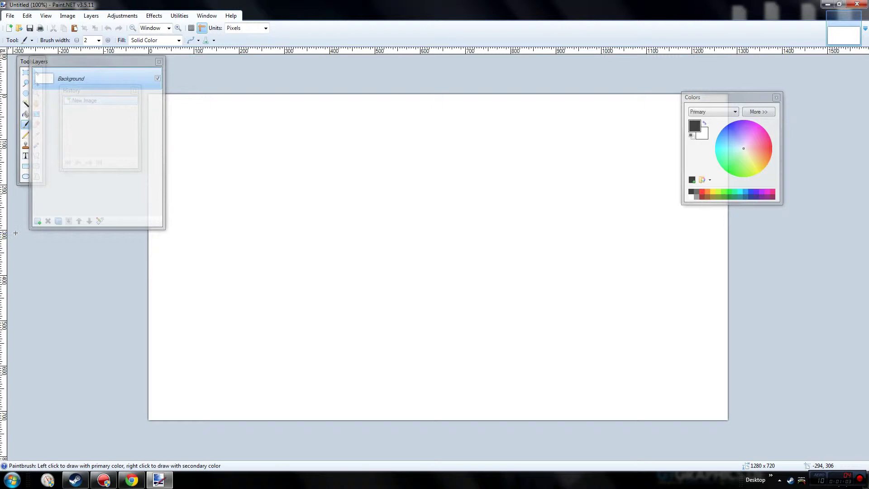
Step: Select the entire canvas and cut it to transparency
drag(61, 59, 28, 288)
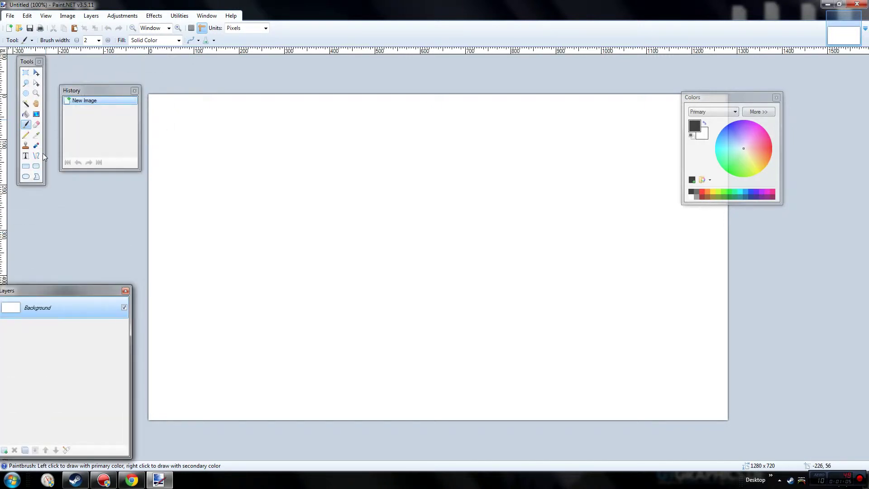
click(26, 104)
click(590, 287)
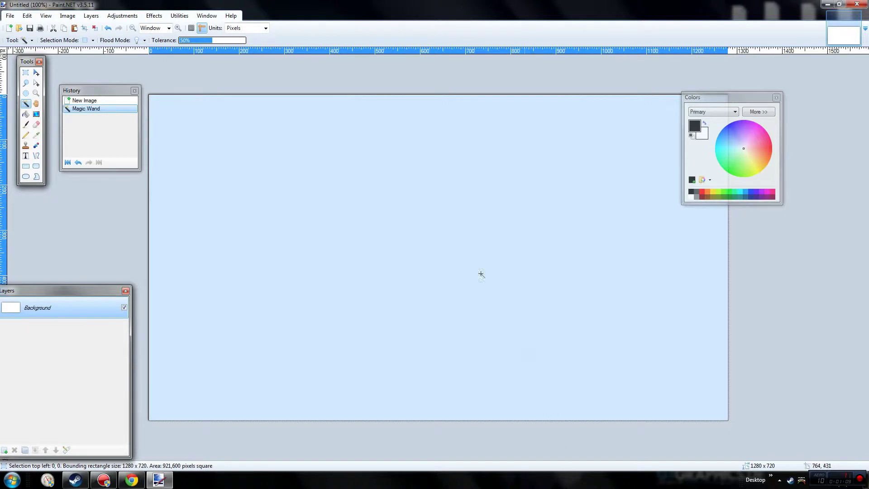
key(ctrl+x)
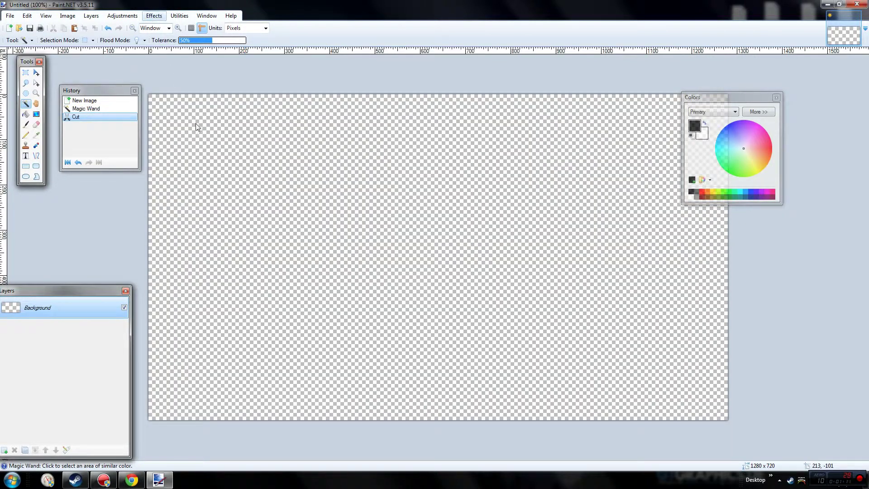
Step: Render the Fire effect across the canvas with increased roughness
key(Down)
mouse_move(222, 271)
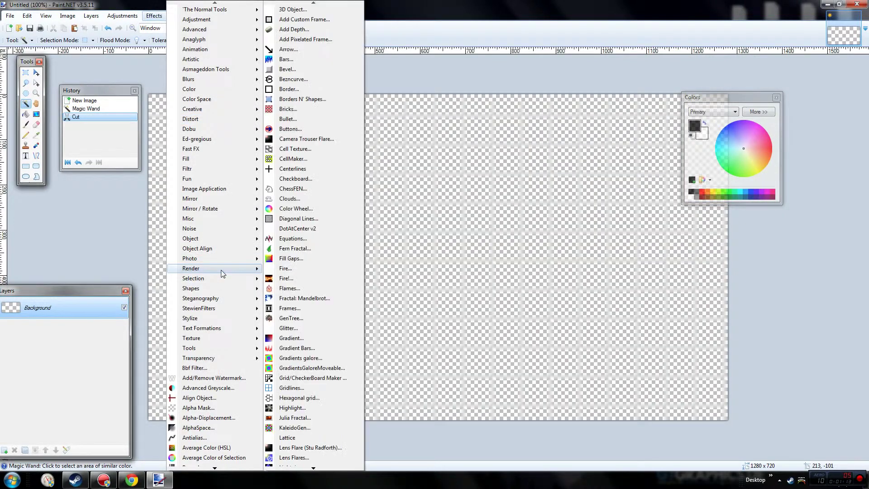
click(303, 267)
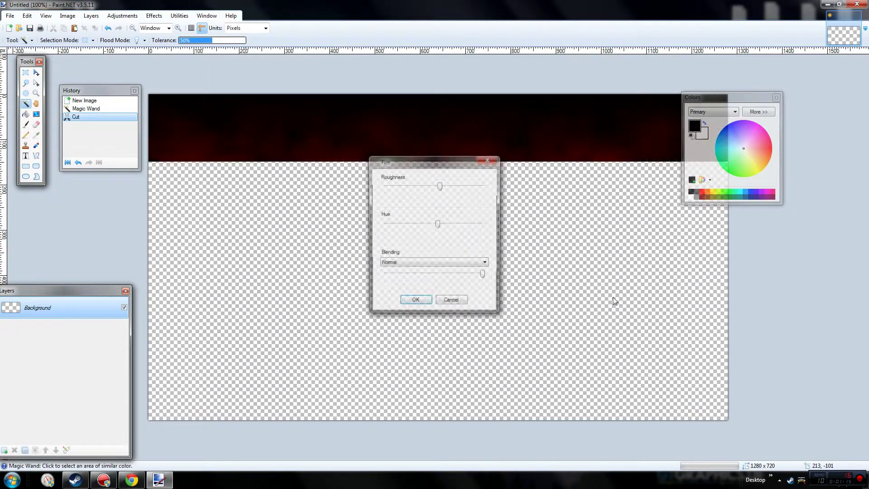
drag(441, 186, 440, 223)
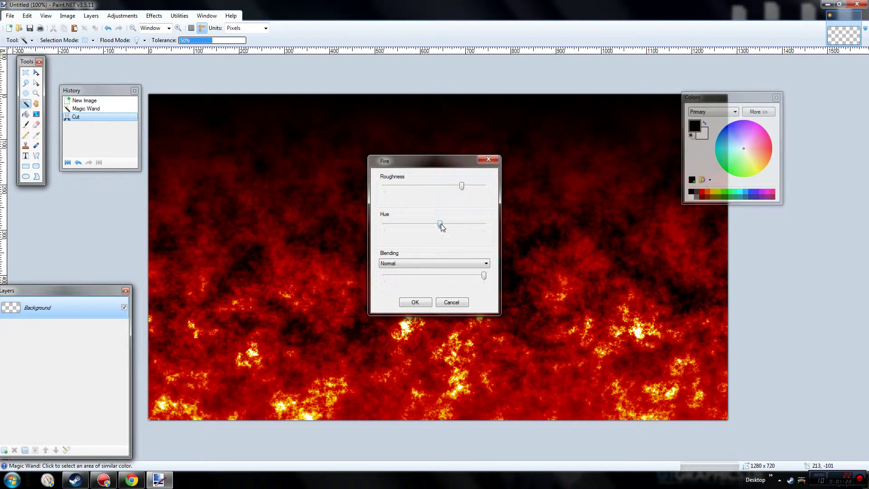
click(424, 300)
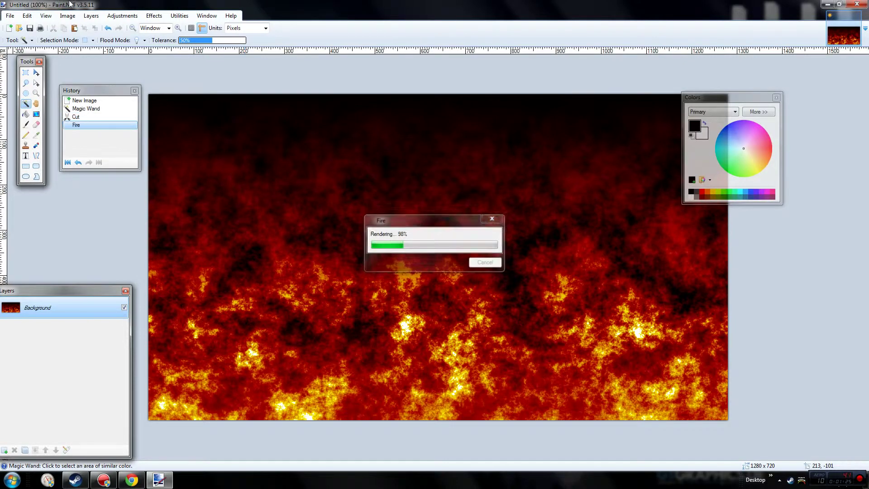
Step: Render a Lens Flare at about -50 degrees flare angle in the top-left corner
click(155, 18)
mouse_move(227, 283)
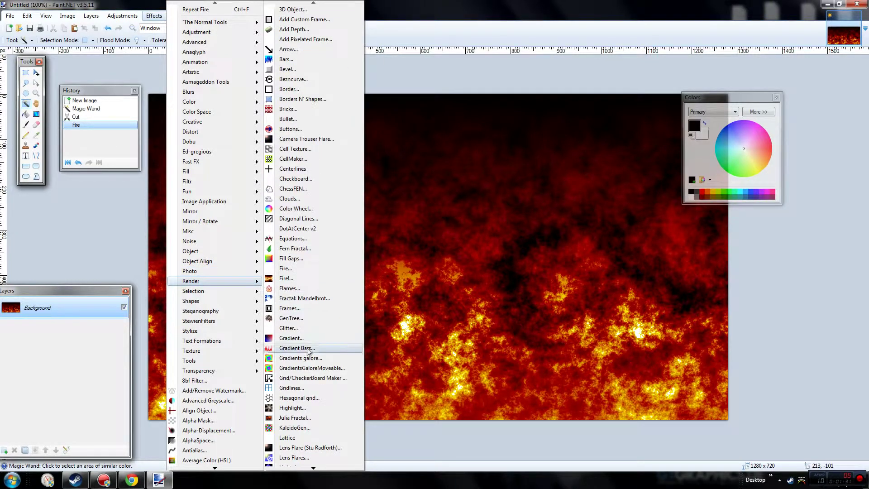
click(303, 447)
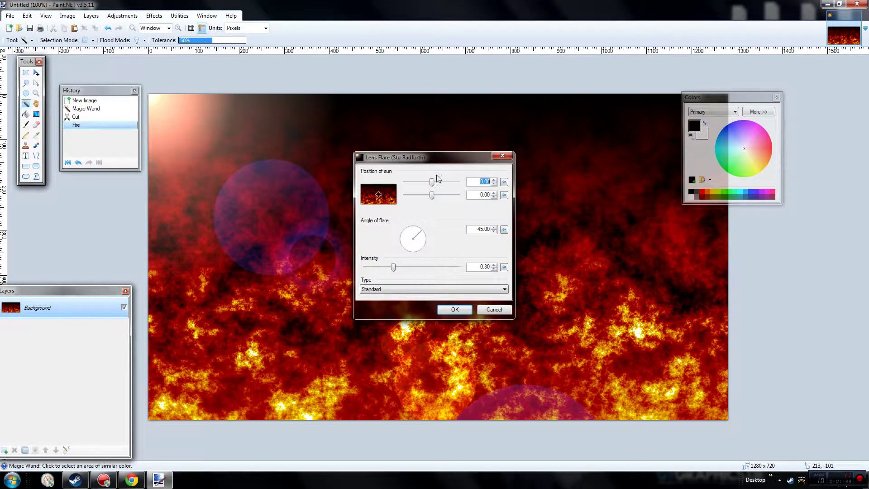
click(425, 253)
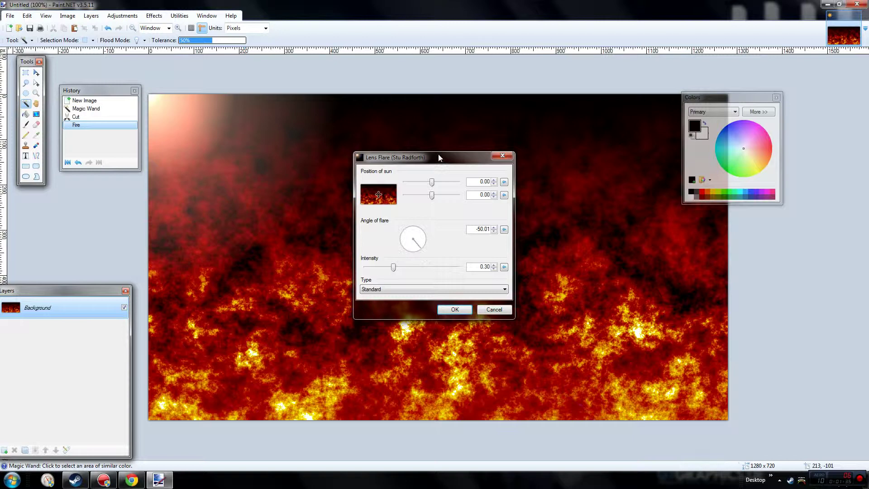
drag(439, 158, 669, 118)
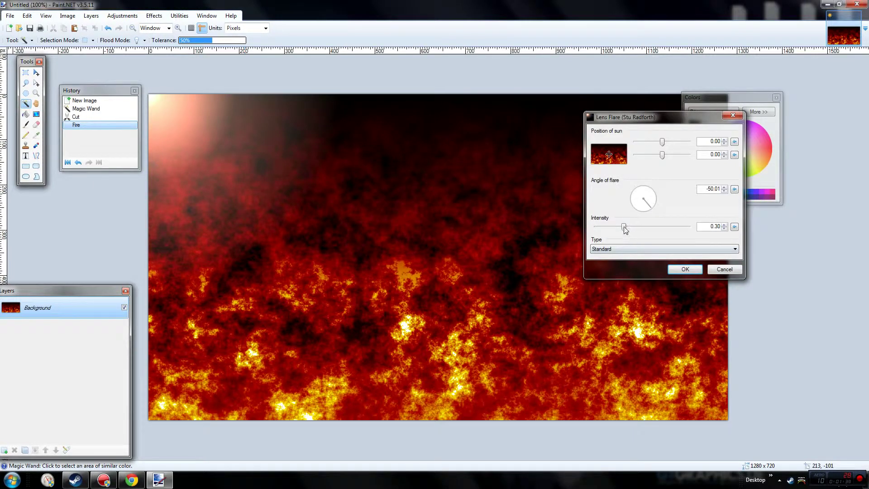
click(674, 271)
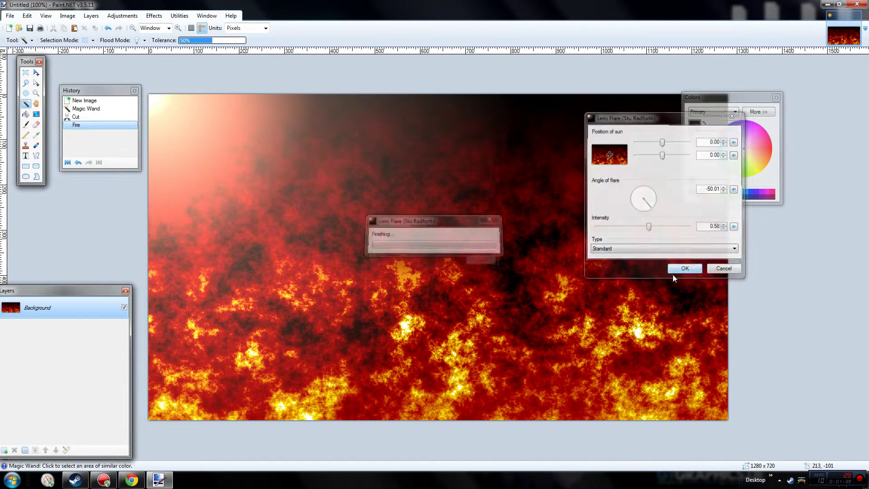
Step: Add a new Layer 2 and place a text cursor on the canvas
click(96, 17)
click(110, 23)
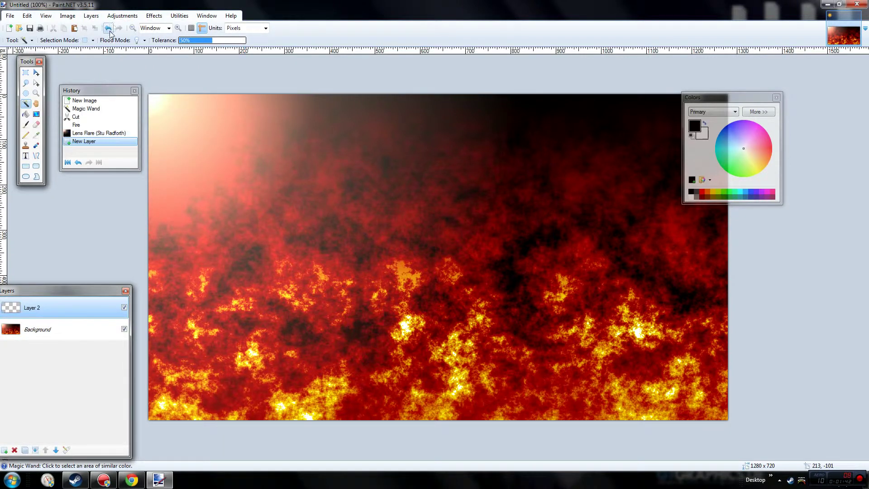
click(26, 155)
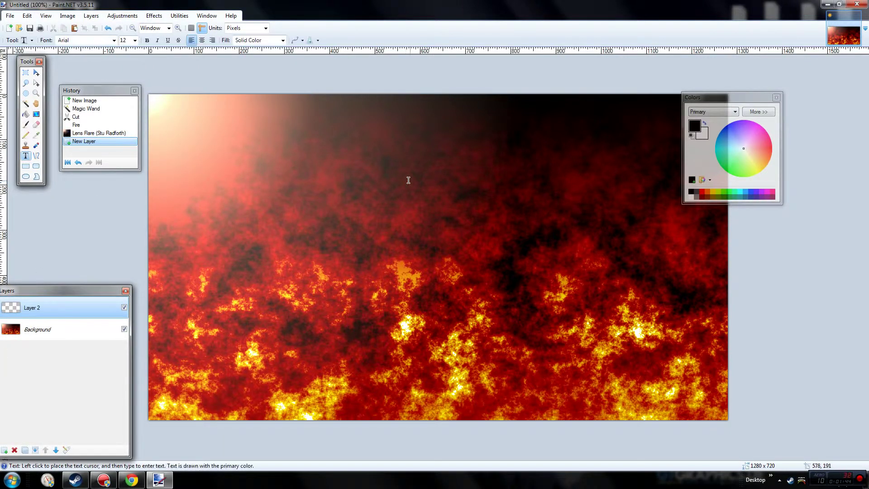
click(135, 40)
click(126, 176)
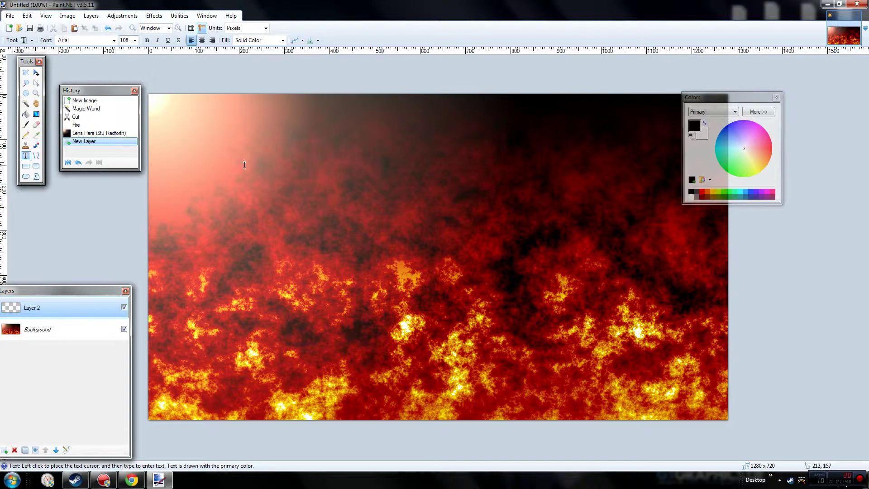
click(249, 205)
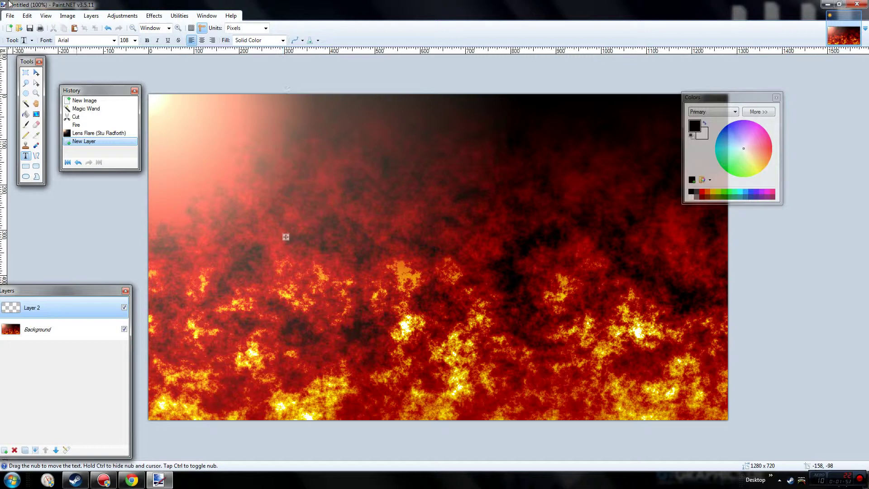
Step: Set the text font to INFECTED at size 144
click(70, 41)
scroll(95, 101, down, 13)
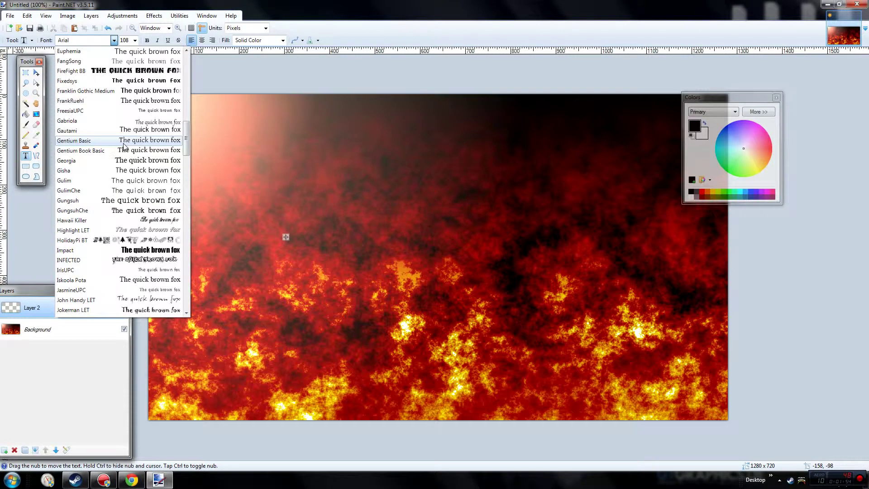
click(138, 261)
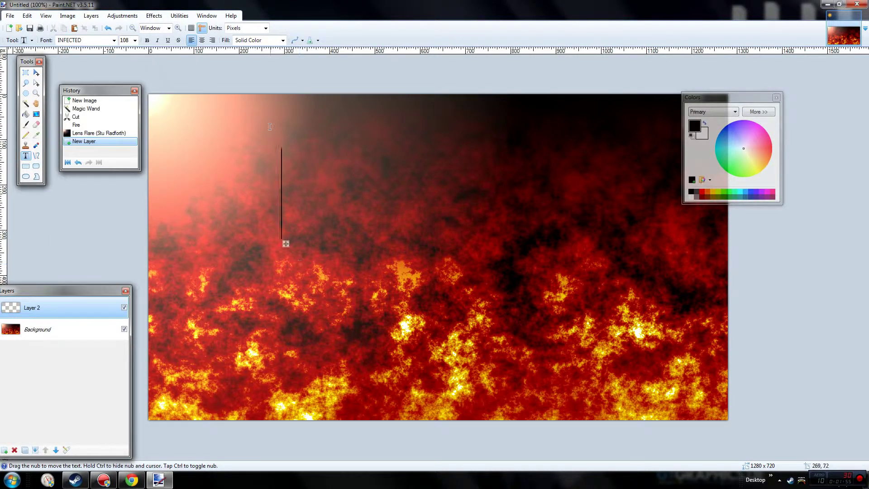
click(135, 40)
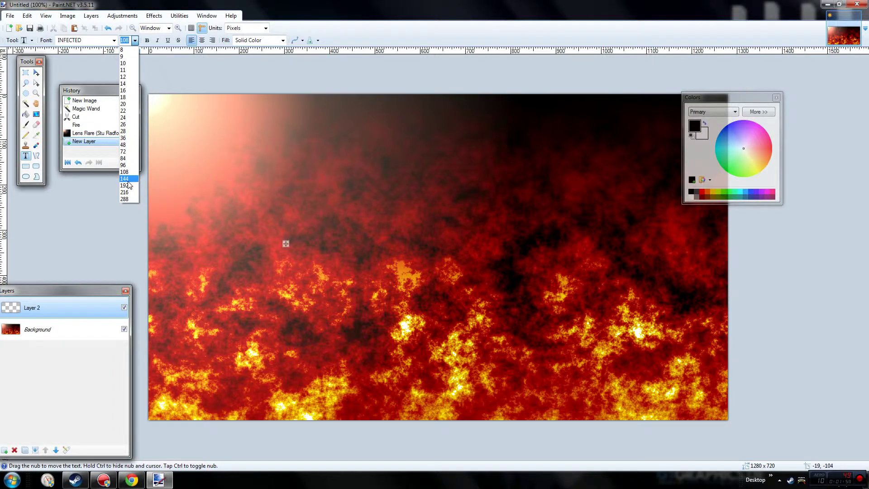
click(127, 177)
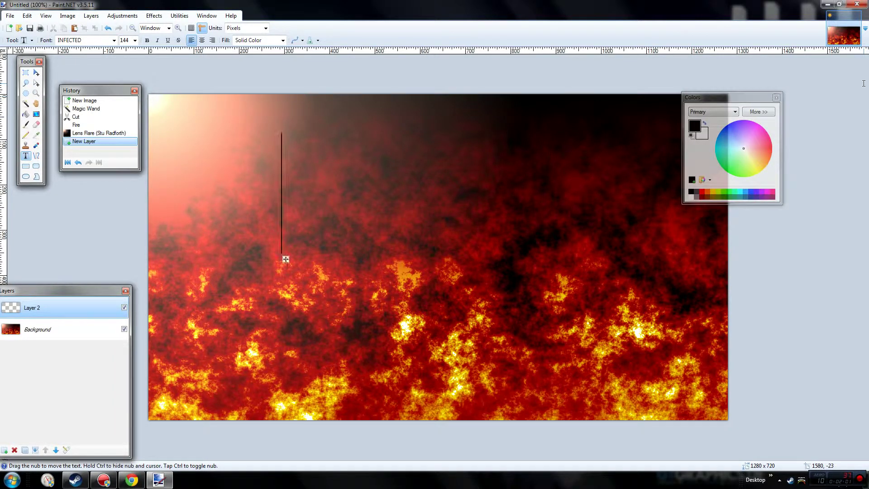
Step: Type BIGGRANNY, remove the extra character, and centre it low in the image
text(BIGGRANNYG)
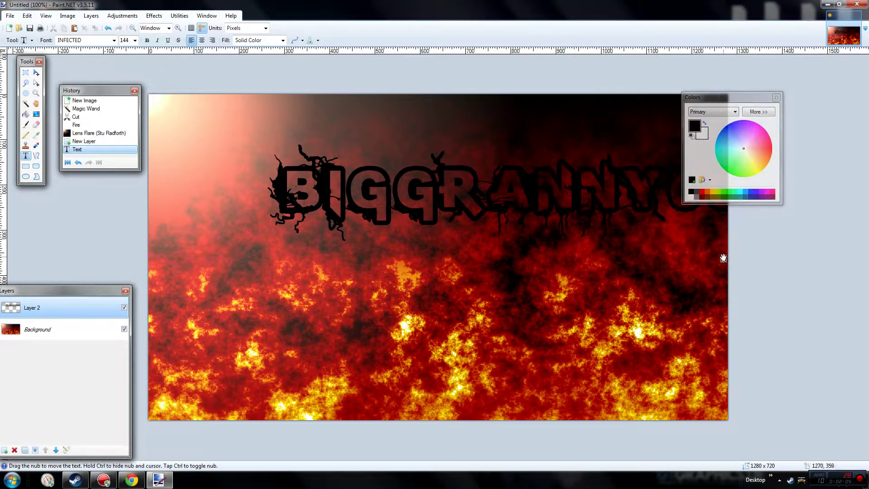
drag(722, 258, 625, 298)
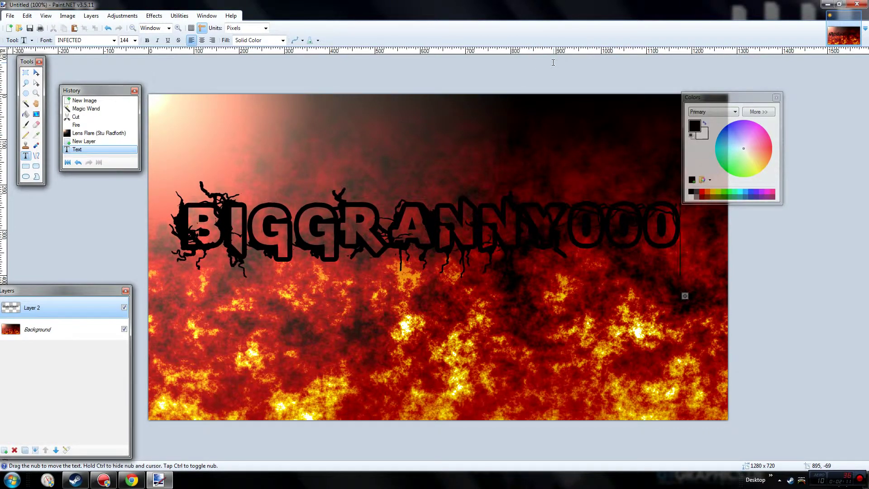
key(BackSpace)
key(BackSpace)
key(BackSpace)
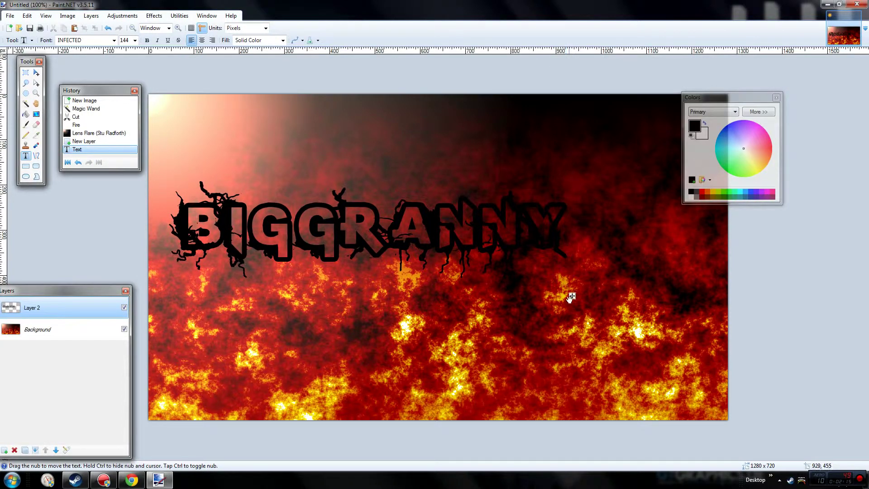
drag(572, 296, 652, 331)
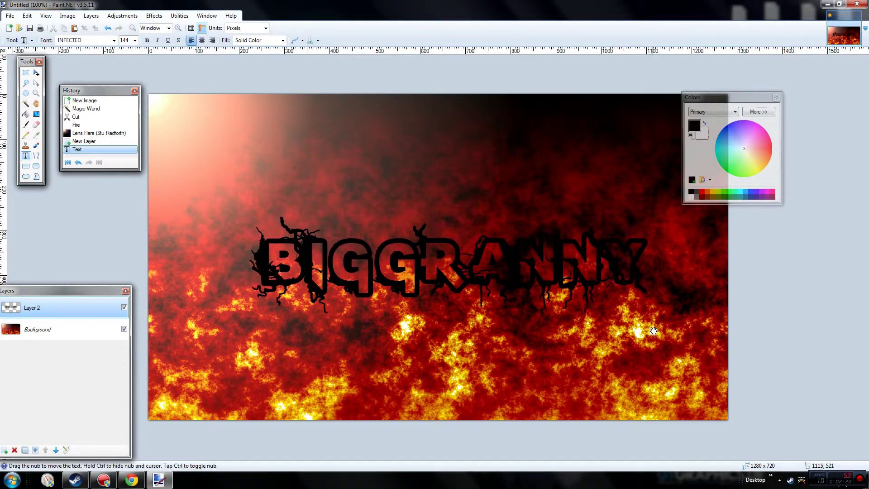
Step: Outline the BIGGRANNY text with a white edge, radius 2 and strength 5
click(26, 72)
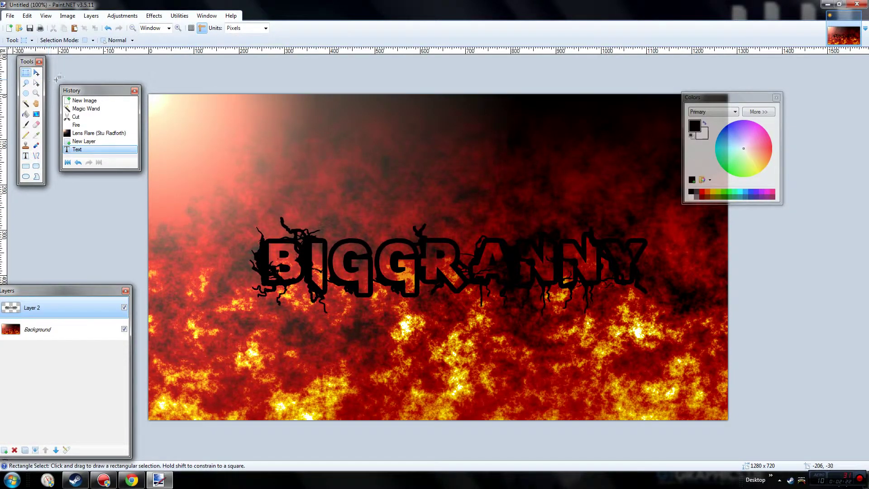
click(154, 16)
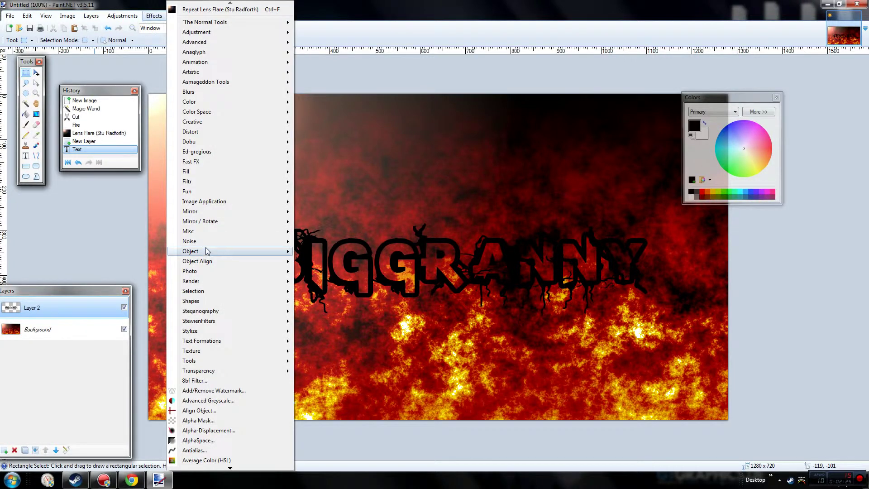
mouse_move(208, 252)
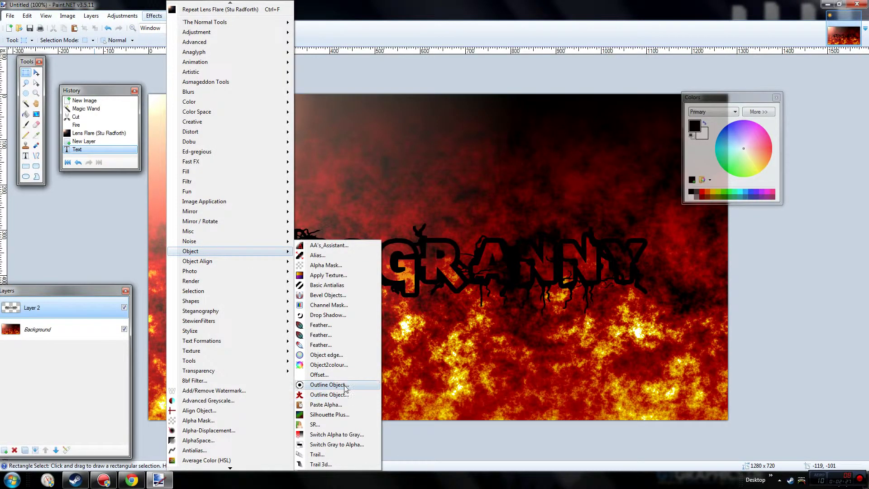
click(329, 385)
drag(435, 182, 435, 61)
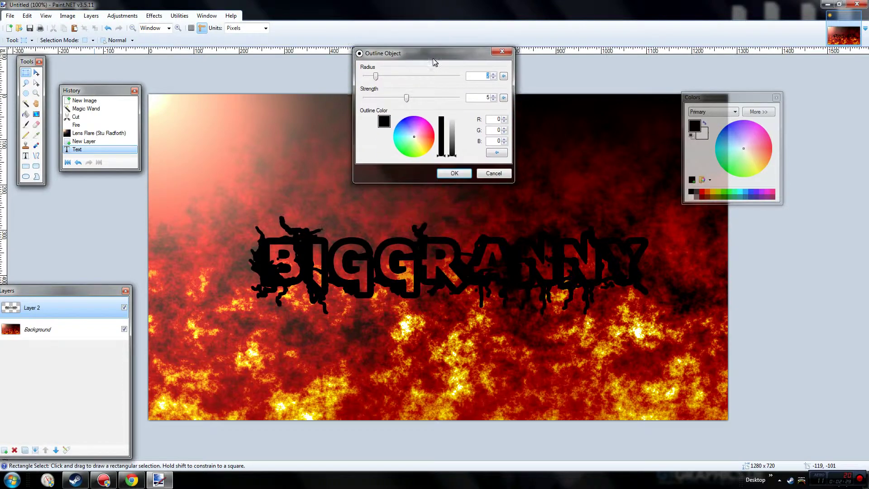
drag(451, 124, 452, 116)
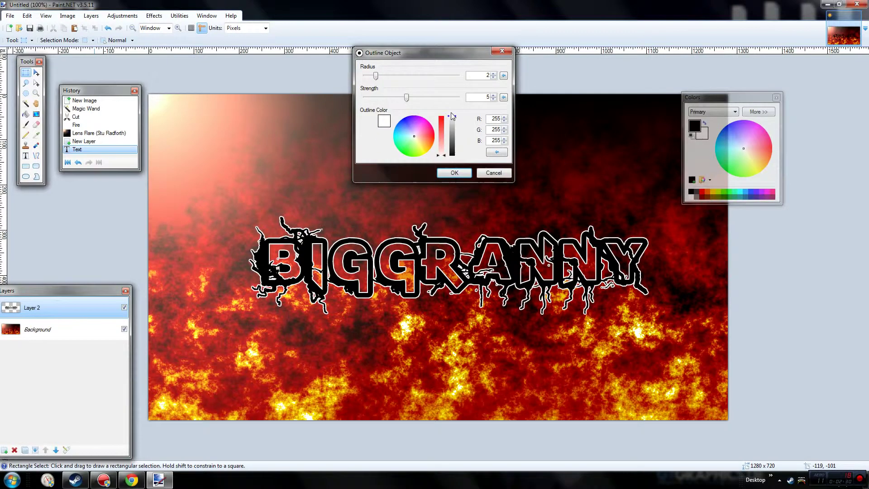
click(453, 174)
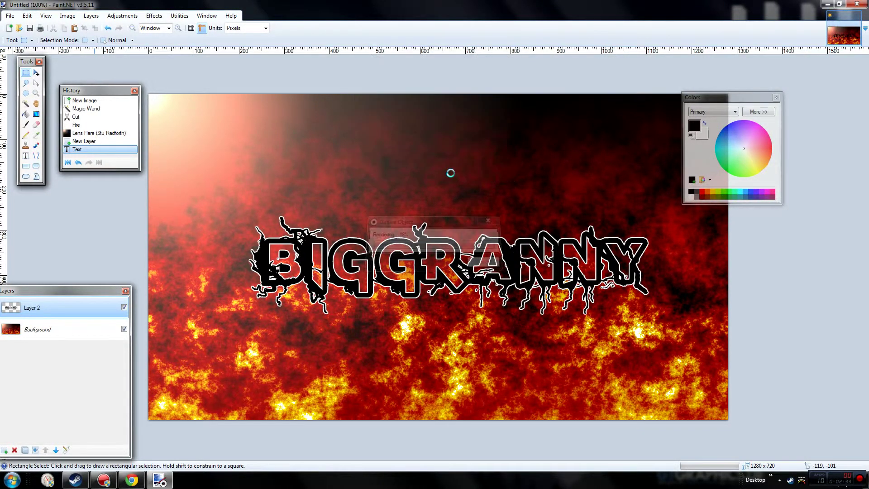
Step: Add an empty Layer 3 above the text layer
click(90, 15)
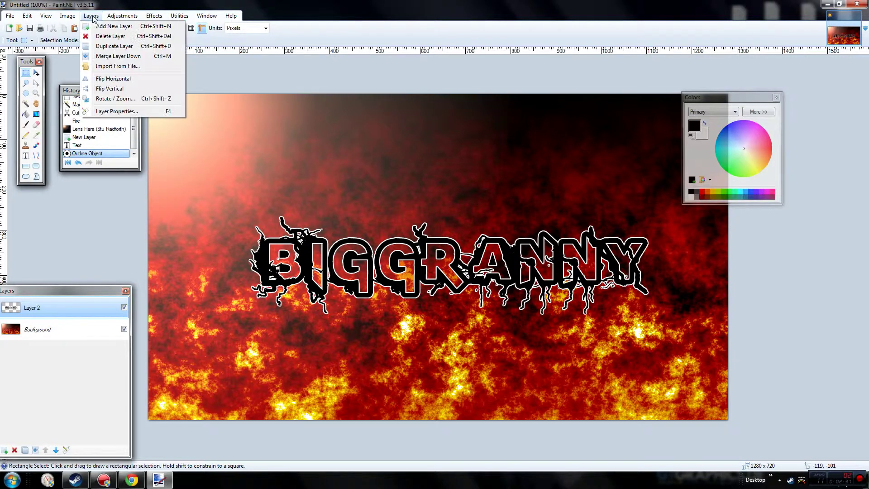
click(107, 24)
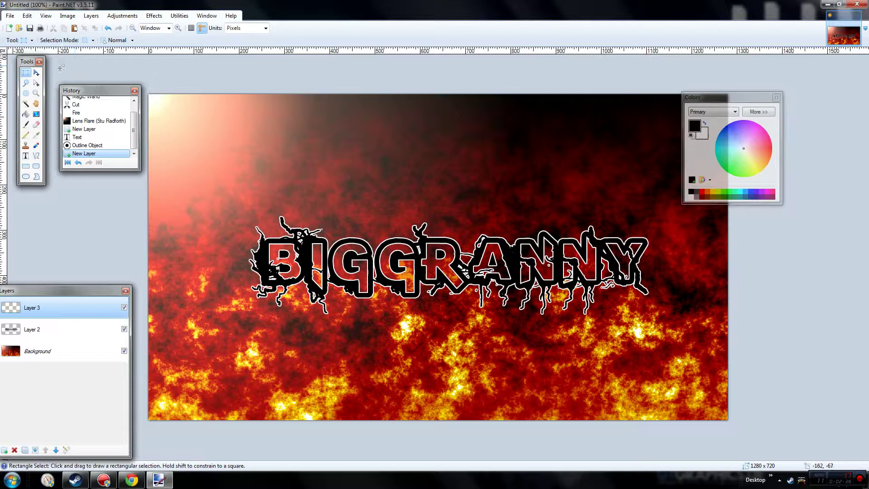
click(25, 104)
Step: Zoom in on the lettering and set the Paintbrush width to 15
click(26, 125)
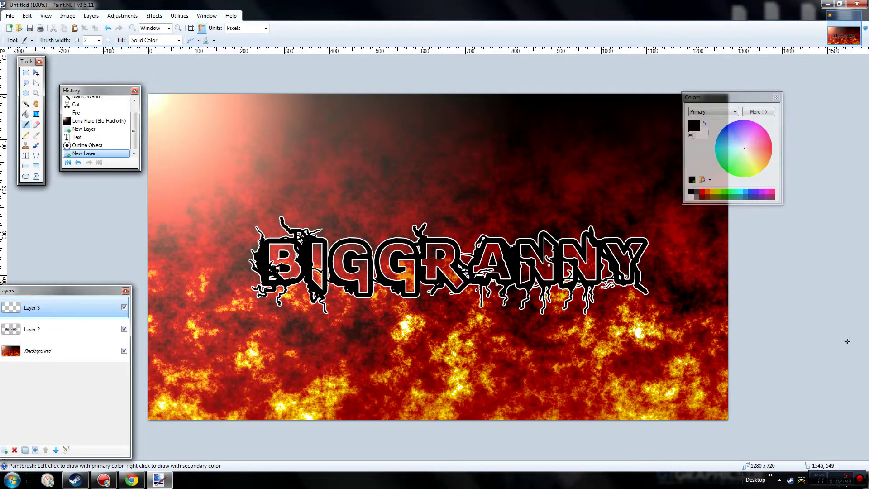
click(178, 27)
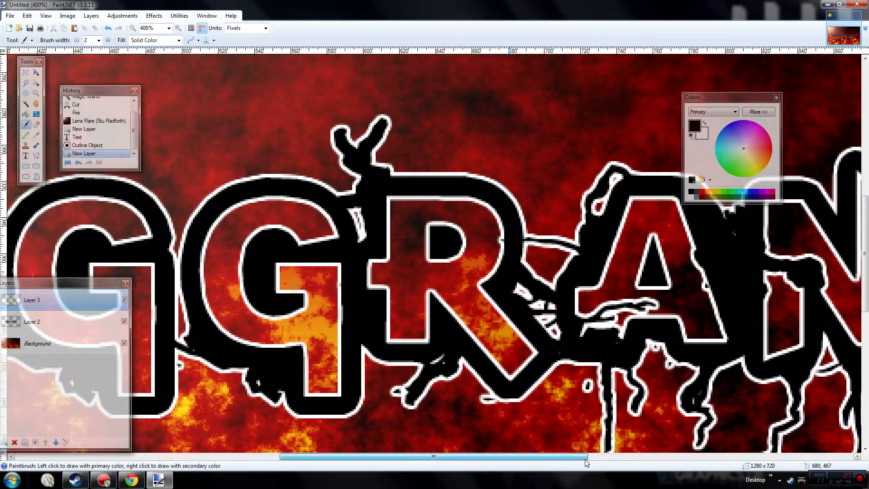
drag(585, 459, 383, 457)
scroll(435, 254, down, 1)
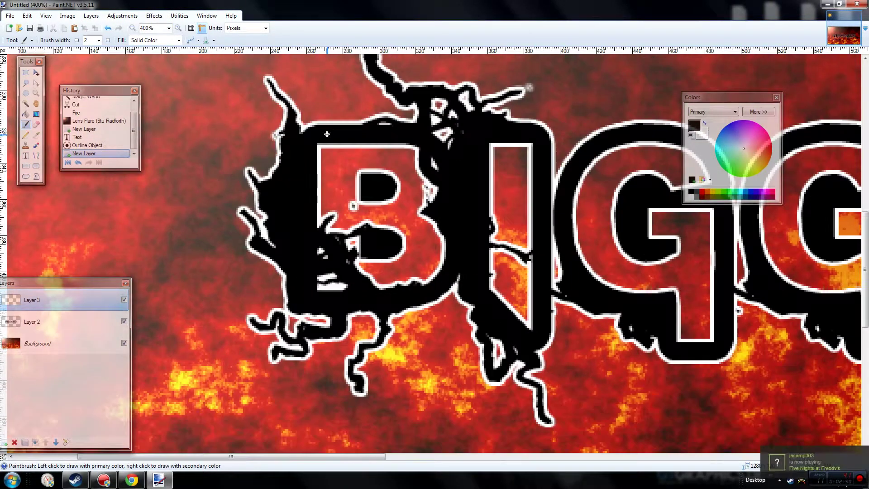
click(98, 40)
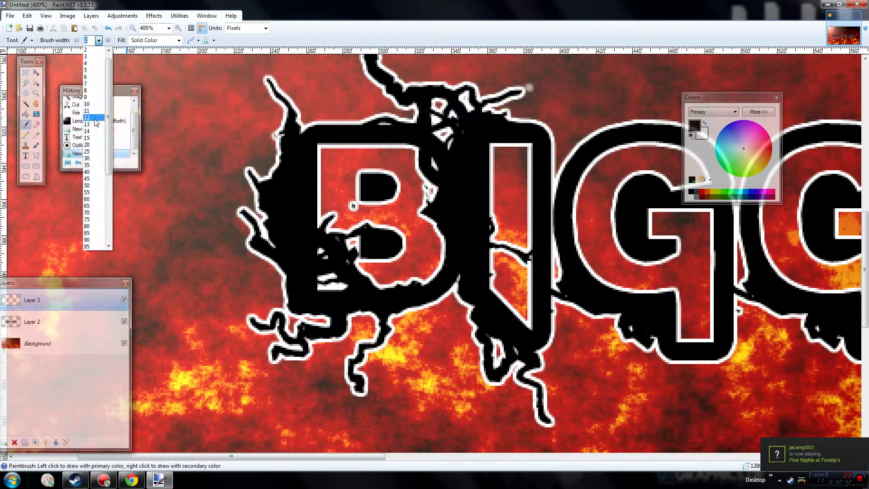
click(97, 144)
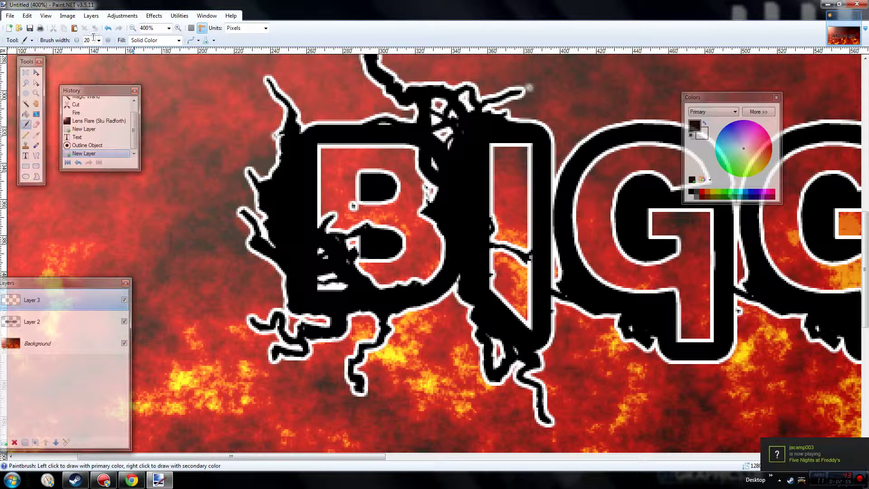
scroll(317, 181, up, 1)
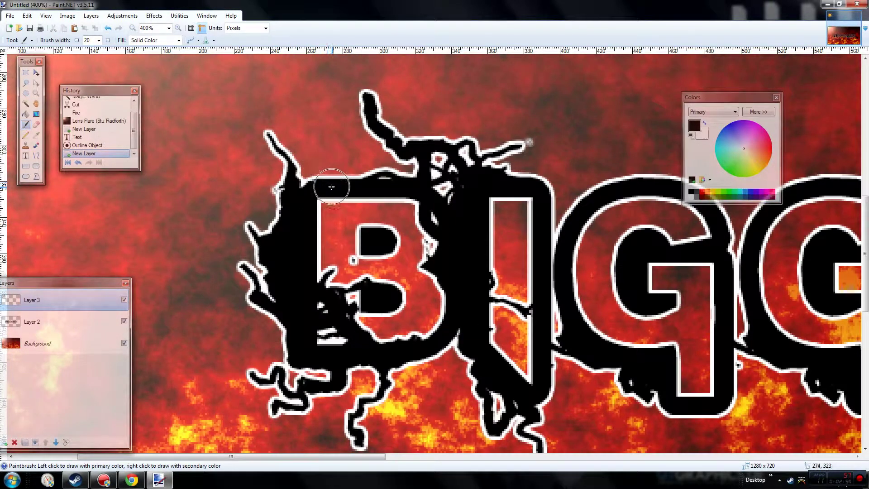
click(98, 41)
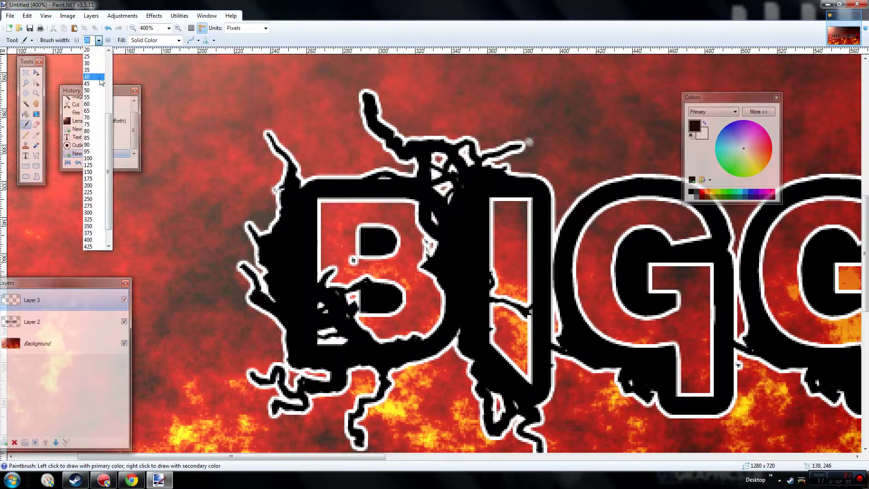
click(95, 84)
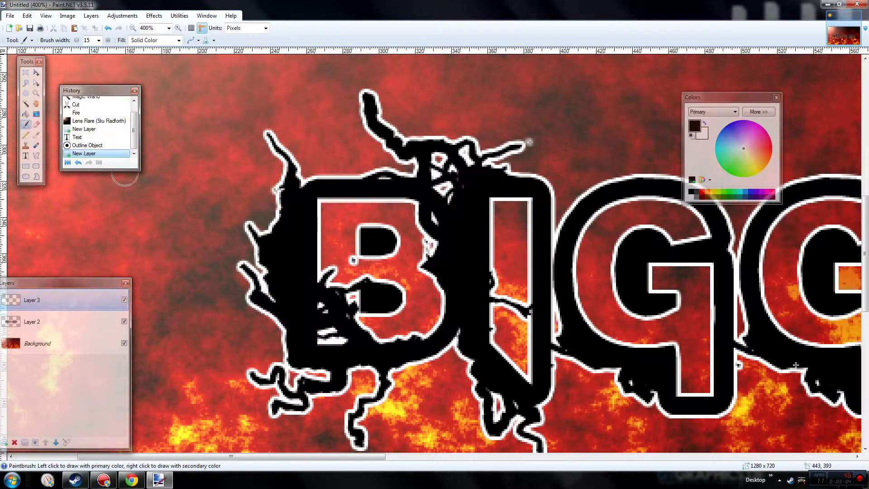
Step: Trace the letter B with red brush strokes
click(771, 155)
drag(772, 157, 771, 150)
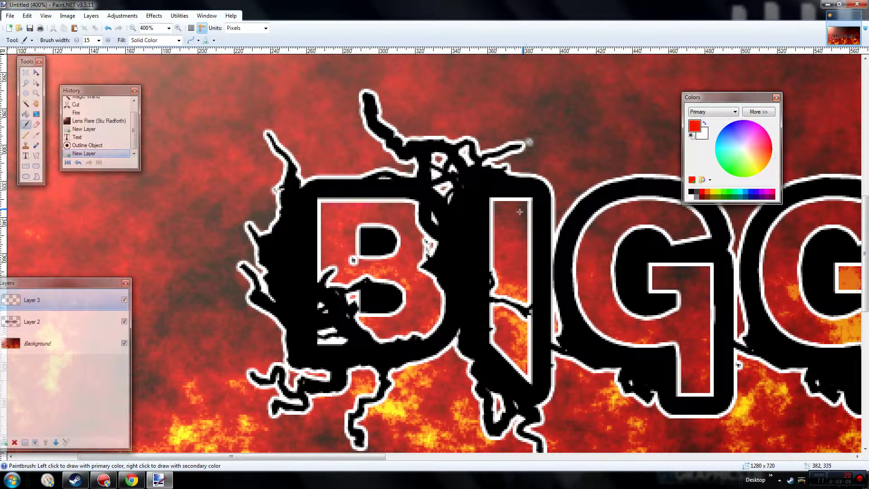
mouse_move(300, 347)
mouse_down()
mouse_move(301, 201)
mouse_move(284, 243)
mouse_move(283, 297)
mouse_up()
mouse_move(308, 193)
mouse_down()
mouse_move(324, 187)
mouse_move(439, 204)
mouse_move(459, 294)
mouse_move(420, 350)
mouse_move(332, 359)
mouse_move(316, 346)
mouse_up()
drag(321, 295, 373, 344)
drag(369, 297, 391, 301)
drag(364, 226, 380, 245)
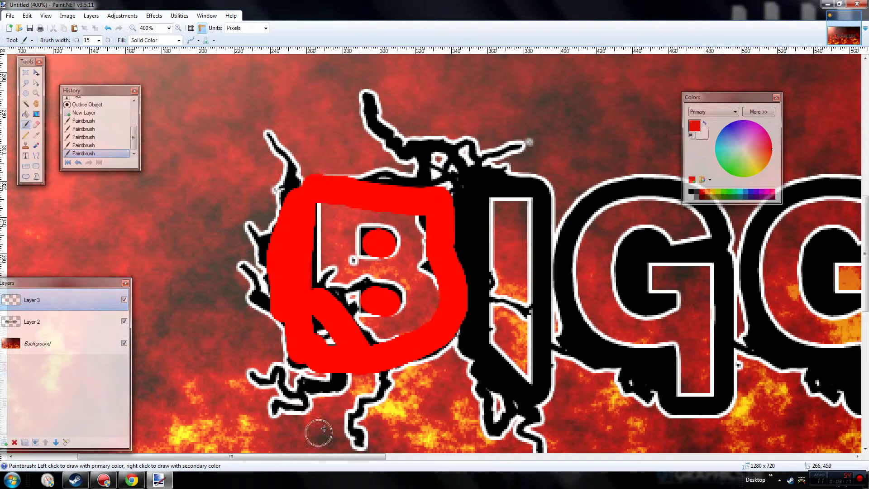
drag(325, 374, 341, 381)
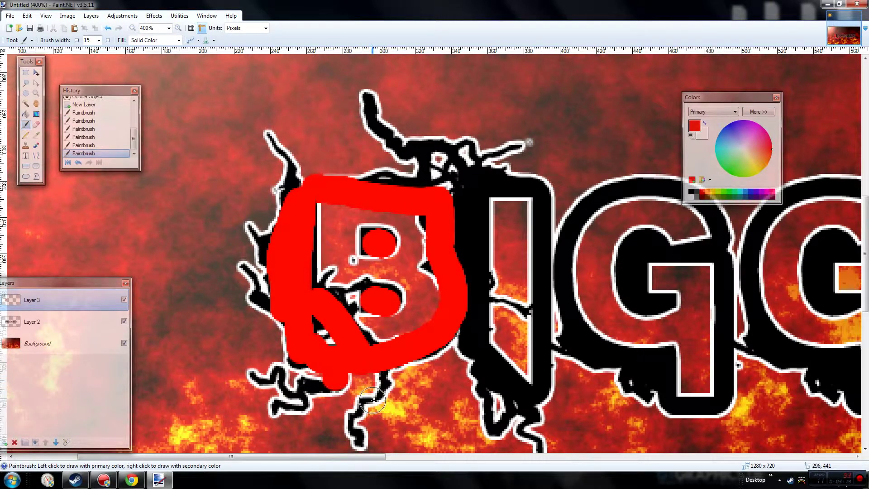
drag(361, 457, 401, 457)
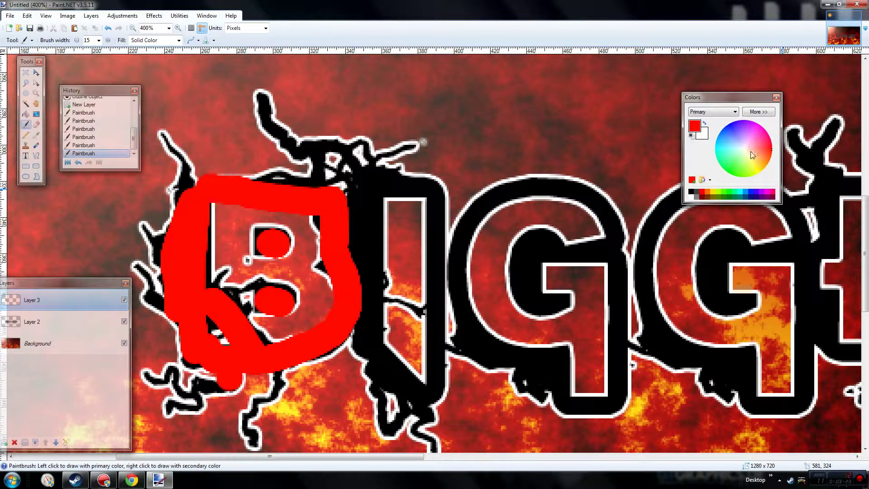
Step: Trace the I in yellow and the first G in green
click(756, 169)
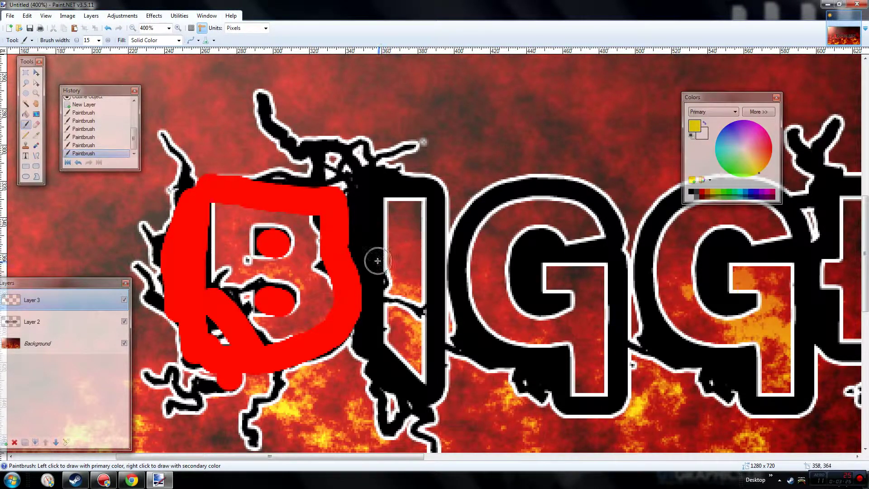
mouse_move(361, 273)
mouse_down()
mouse_move(358, 194)
mouse_move(416, 184)
mouse_move(438, 228)
mouse_move(444, 269)
mouse_move(433, 393)
mouse_move(411, 394)
mouse_move(377, 360)
mouse_move(362, 277)
mouse_up()
click(727, 174)
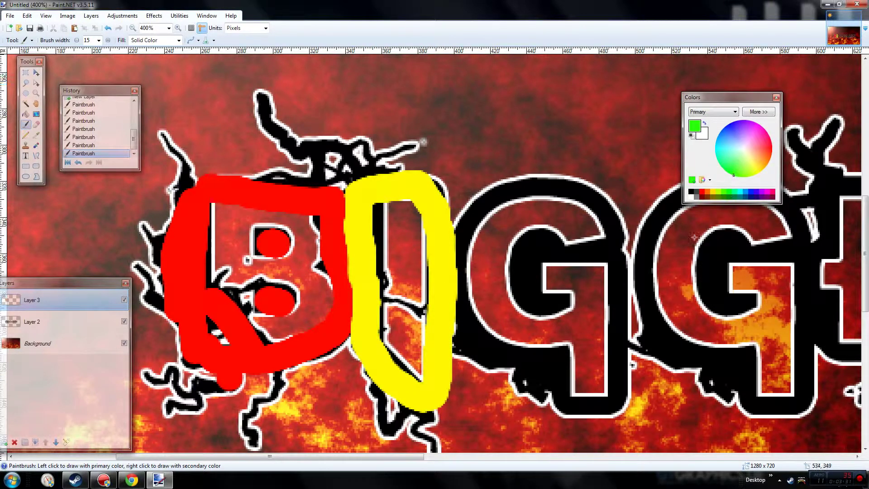
drag(362, 456, 402, 456)
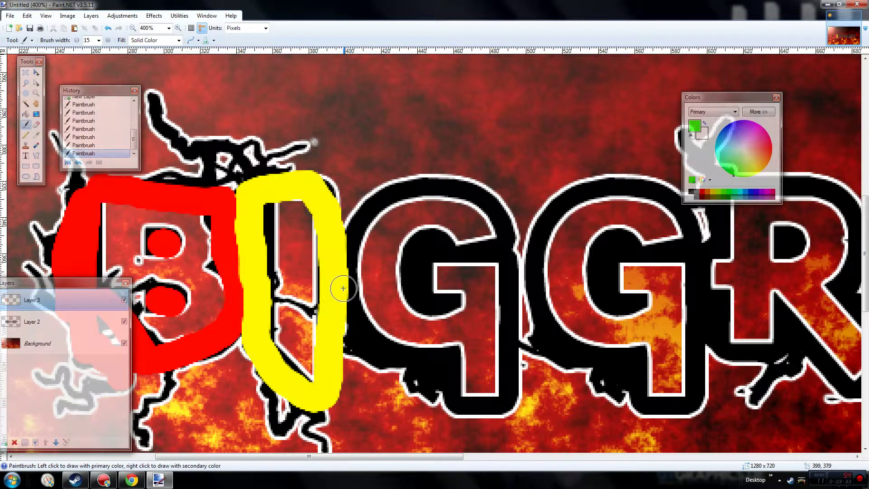
mouse_move(344, 294)
mouse_down()
mouse_move(347, 246)
mouse_move(384, 199)
mouse_move(432, 186)
mouse_move(493, 208)
mouse_move(491, 246)
mouse_move(435, 244)
mouse_move(416, 297)
mouse_move(455, 299)
mouse_up()
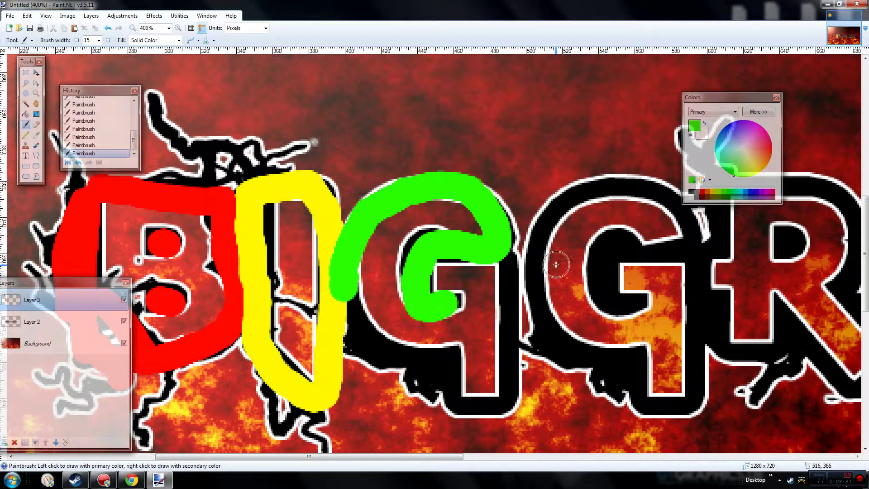
mouse_move(514, 244)
mouse_down()
mouse_move(508, 351)
mouse_move(490, 402)
mouse_move(398, 358)
mouse_move(342, 291)
mouse_up()
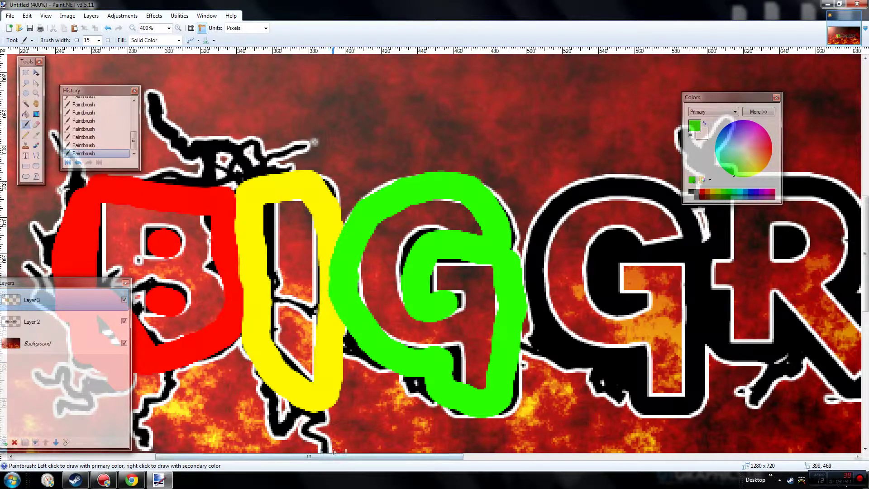
Step: Trace the second G's top and curl in cyan
drag(334, 455, 418, 455)
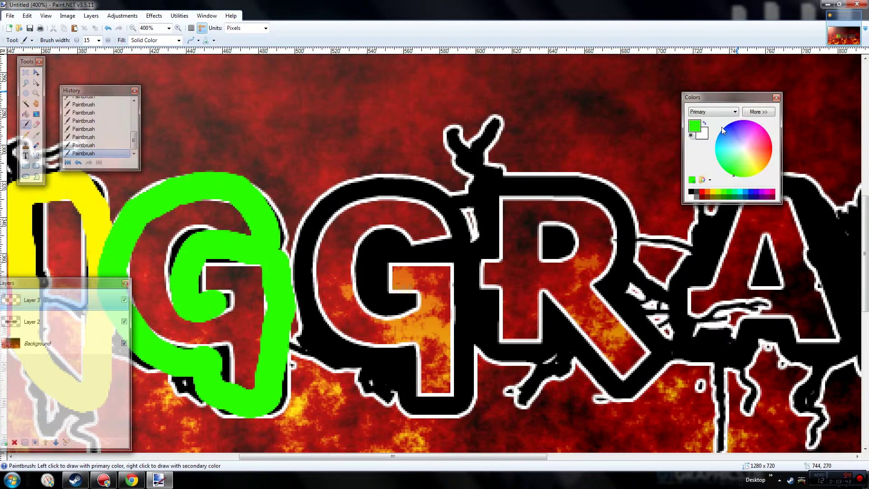
drag(721, 161, 708, 154)
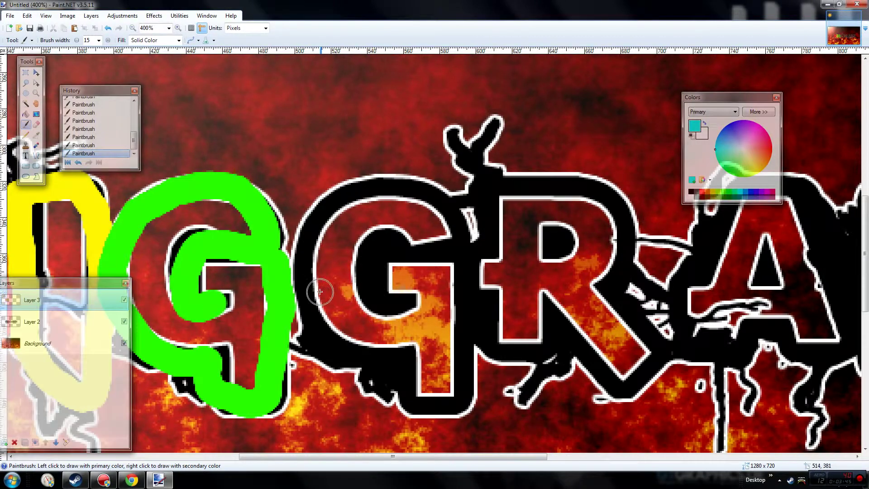
mouse_move(308, 288)
mouse_down()
mouse_move(325, 209)
mouse_move(400, 188)
mouse_move(442, 200)
mouse_move(464, 228)
mouse_move(454, 250)
mouse_move(393, 246)
mouse_move(372, 270)
mouse_move(377, 306)
mouse_move(401, 294)
mouse_up()
mouse_move(436, 272)
mouse_down()
mouse_move(467, 284)
mouse_move(467, 375)
mouse_move(457, 410)
mouse_move(357, 359)
mouse_move(307, 299)
mouse_up()
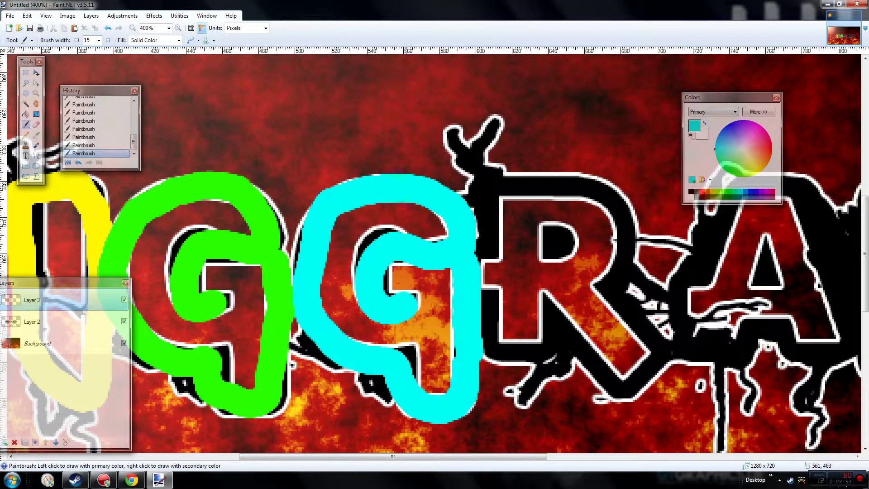
Step: Trace the R's left side and top in blue
drag(435, 456, 464, 456)
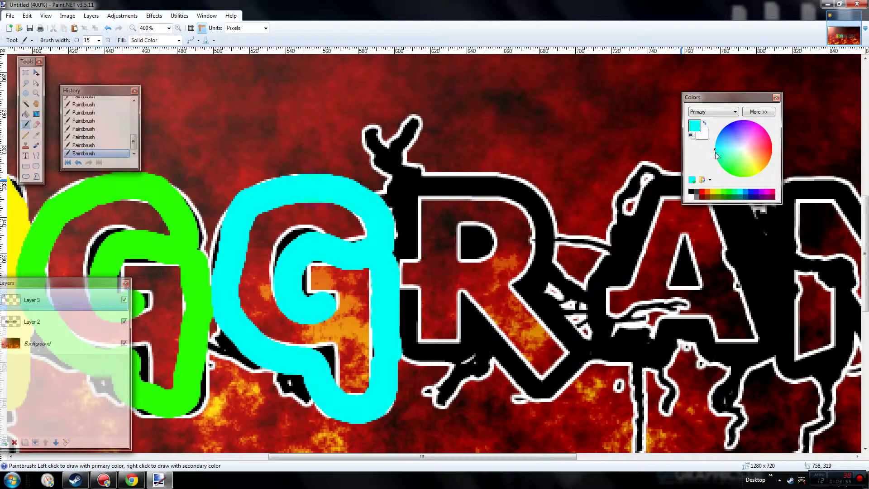
drag(721, 137, 731, 122)
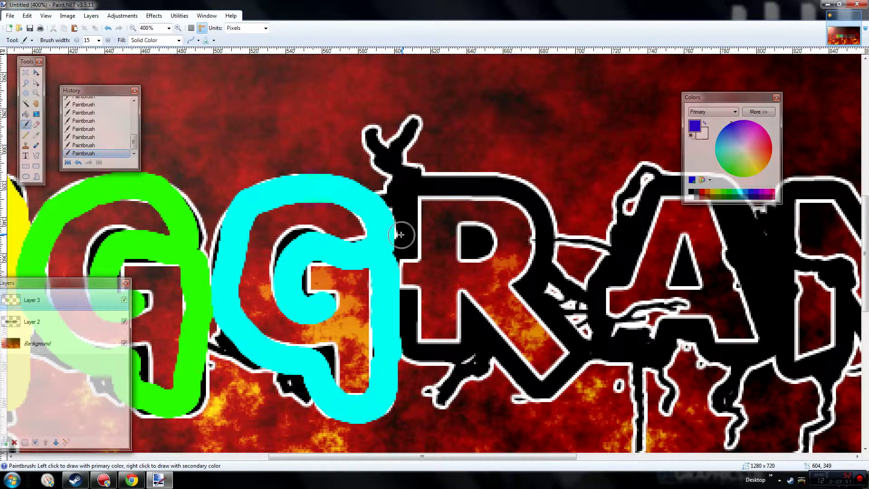
mouse_move(401, 235)
mouse_down()
mouse_move(396, 163)
mouse_move(407, 181)
mouse_move(497, 187)
mouse_move(539, 202)
mouse_move(538, 303)
mouse_move(565, 356)
mouse_move(536, 387)
mouse_move(467, 323)
mouse_move(469, 358)
mouse_move(422, 344)
mouse_move(405, 285)
mouse_up()
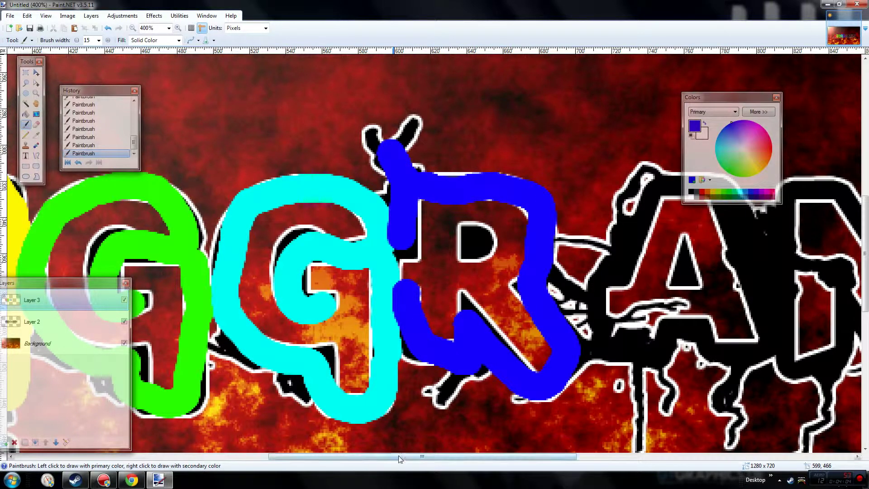
Step: Trace the A in purple and the first N in magenta
drag(400, 459, 491, 456)
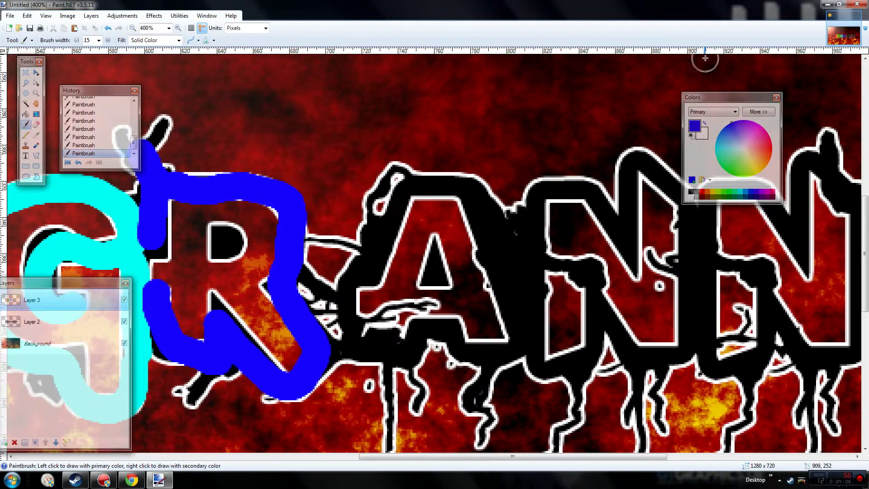
click(749, 121)
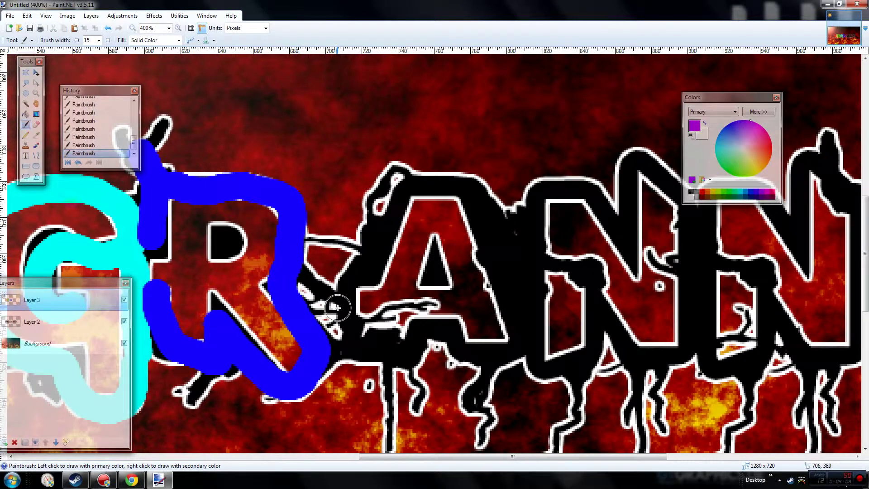
mouse_move(337, 308)
mouse_down()
mouse_move(360, 252)
mouse_move(420, 180)
mouse_move(469, 192)
mouse_move(491, 232)
mouse_move(515, 342)
mouse_move(497, 356)
mouse_move(456, 343)
mouse_move(437, 324)
mouse_move(409, 354)
mouse_move(382, 357)
mouse_move(343, 336)
mouse_move(355, 319)
mouse_up()
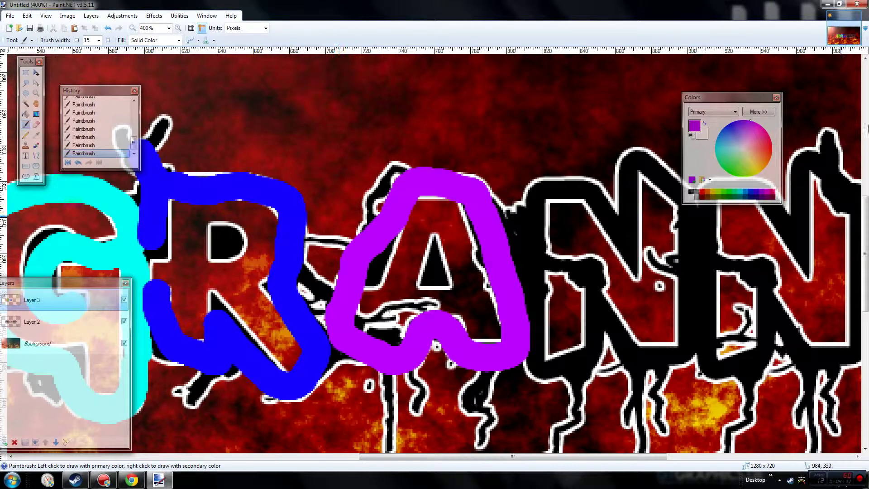
click(761, 128)
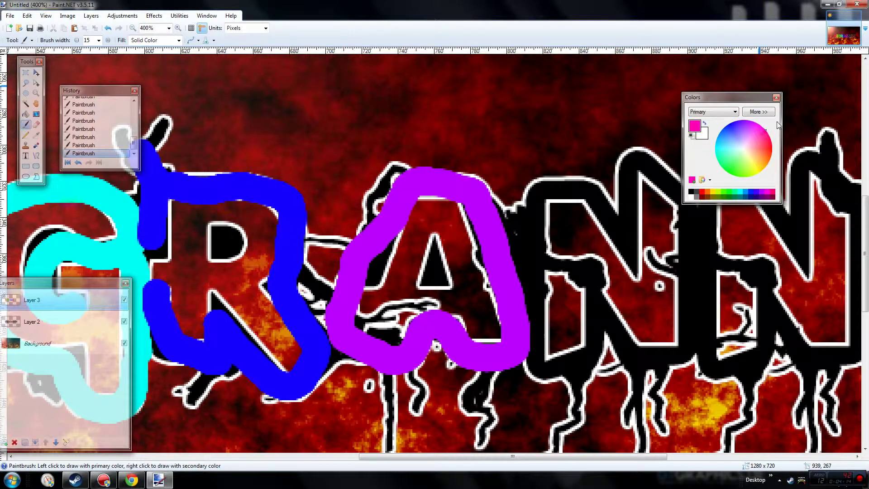
mouse_move(501, 254)
mouse_down()
mouse_move(574, 199)
mouse_move(622, 233)
mouse_move(667, 183)
mouse_move(697, 258)
mouse_move(681, 364)
mouse_move(589, 285)
mouse_move(510, 248)
mouse_up()
mouse_move(527, 300)
mouse_down()
mouse_move(532, 334)
mouse_move(588, 360)
mouse_move(594, 325)
mouse_up()
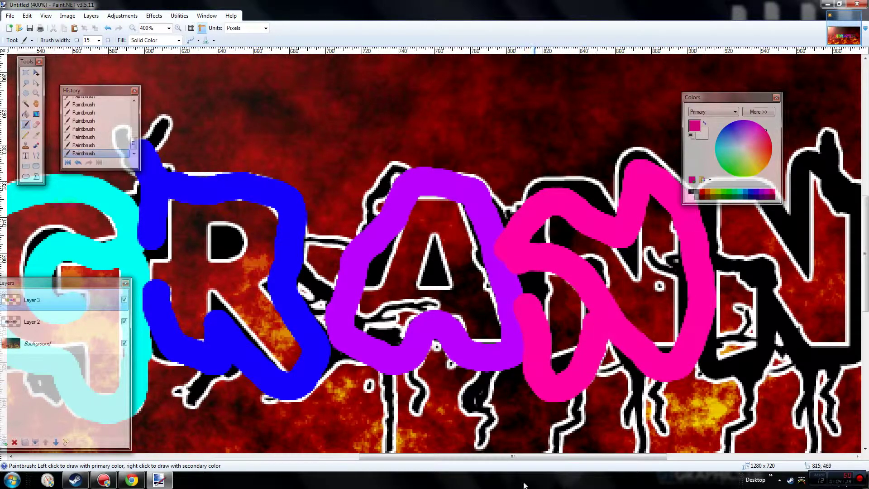
Step: Trace the second N in red and the Y in dark green
drag(523, 456, 640, 456)
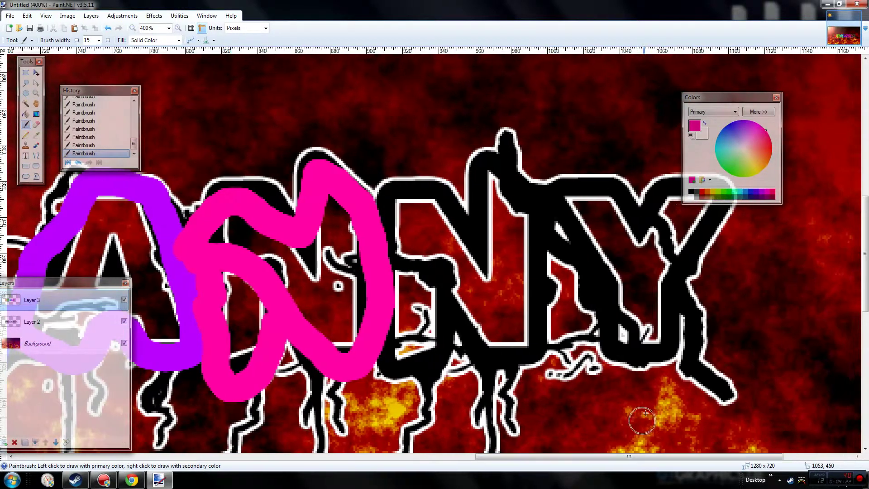
click(771, 149)
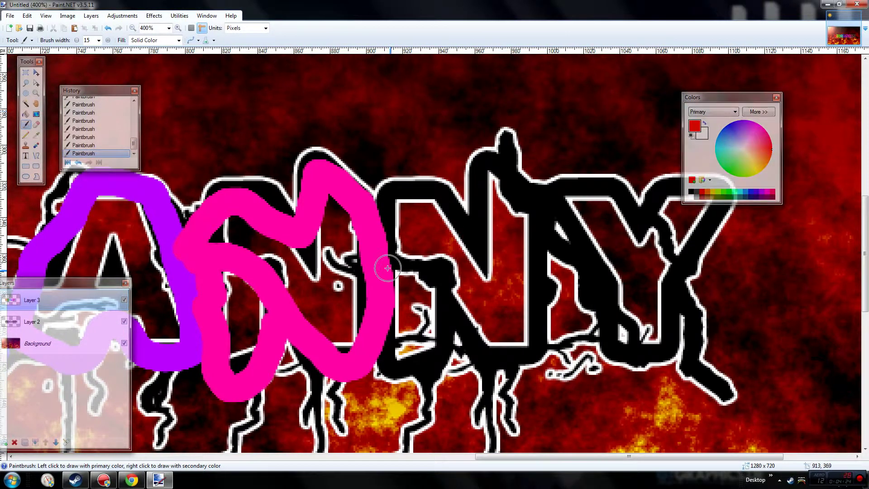
mouse_move(387, 268)
mouse_down()
mouse_move(384, 189)
mouse_move(453, 217)
mouse_move(489, 183)
mouse_move(524, 200)
mouse_move(542, 294)
mouse_move(506, 357)
mouse_move(421, 272)
mouse_move(385, 262)
mouse_up()
mouse_move(423, 338)
mouse_down()
mouse_move(450, 362)
mouse_move(382, 330)
mouse_up()
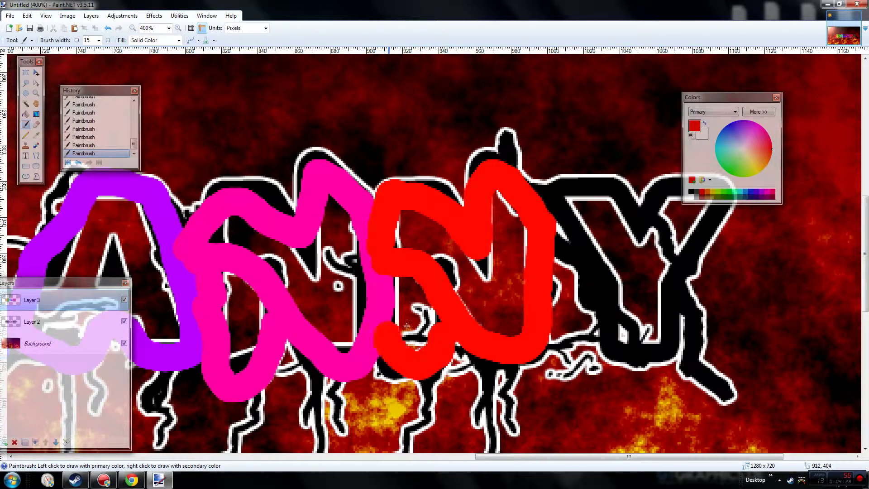
click(739, 161)
click(733, 176)
mouse_move(568, 233)
mouse_down()
mouse_move(555, 204)
mouse_move(580, 193)
mouse_move(615, 199)
mouse_move(631, 223)
mouse_move(683, 190)
mouse_move(720, 199)
mouse_move(677, 295)
mouse_move(700, 372)
mouse_move(714, 379)
mouse_move(671, 320)
mouse_move(666, 354)
mouse_move(629, 347)
mouse_move(586, 263)
mouse_move(554, 236)
mouse_up()
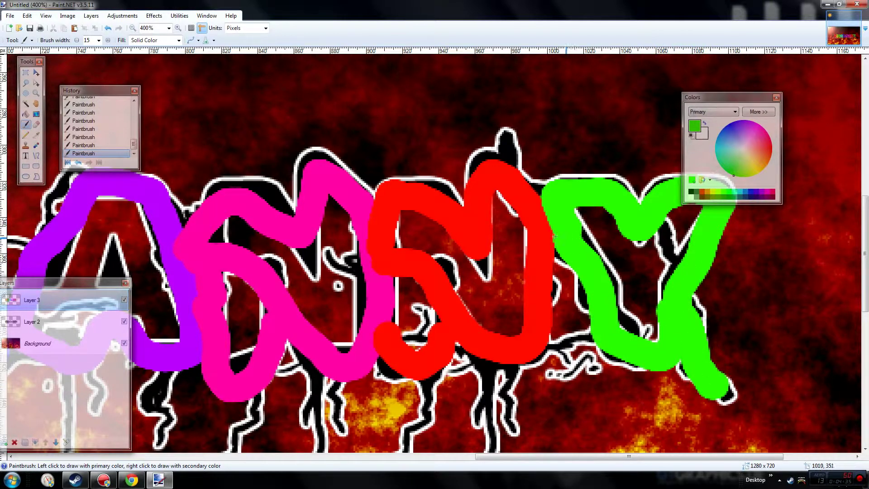
Step: Zoom out to show the whole 1280x720 image
click(133, 28)
click(133, 28)
click(133, 28)
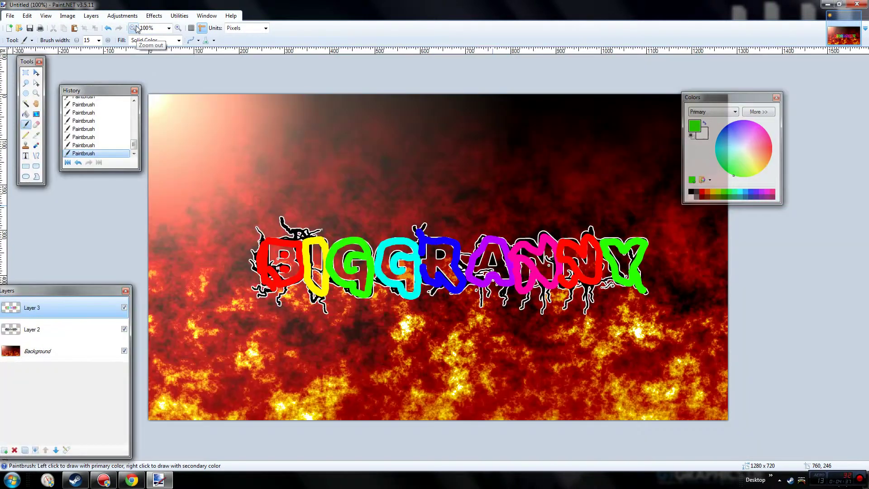
click(161, 20)
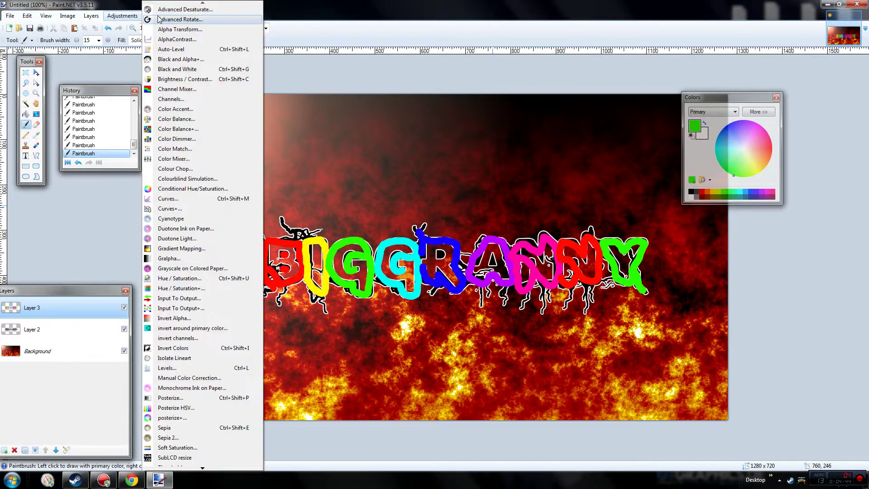
click(155, 20)
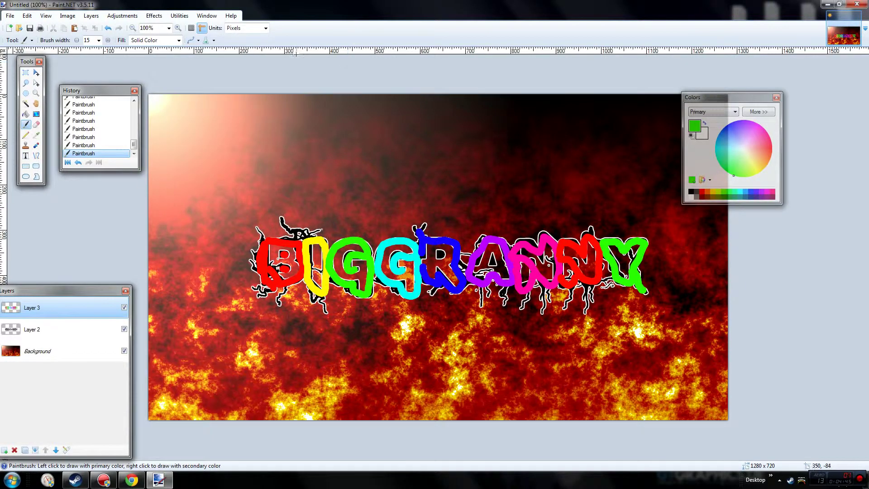
Step: Apply a Glow with brightness 10 and contrast 10 to the letter strokes
click(164, 20)
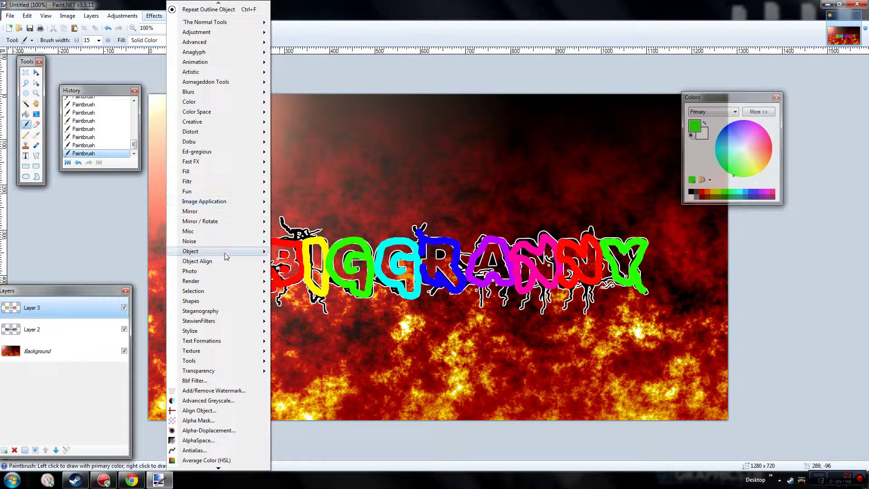
mouse_move(223, 272)
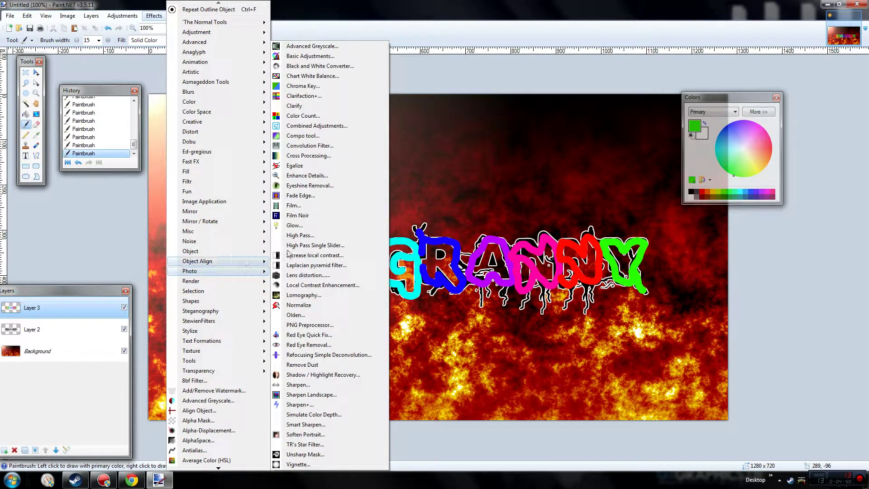
click(319, 225)
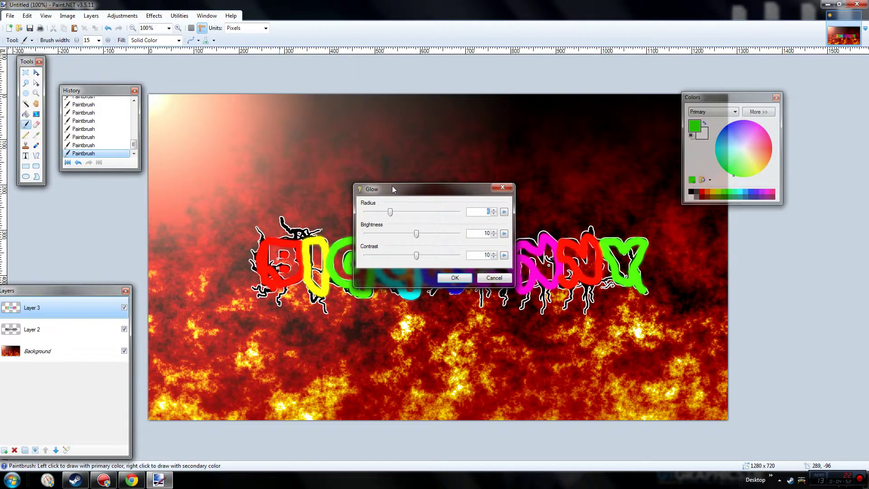
drag(392, 190, 367, 53)
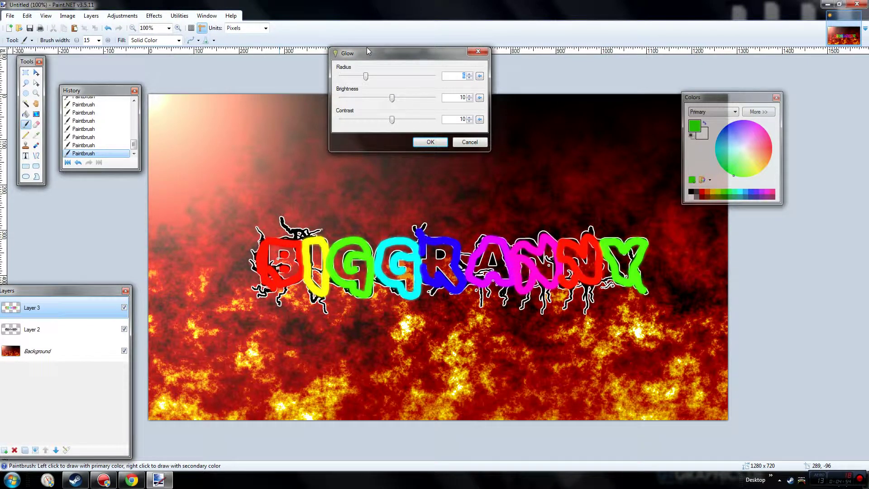
click(429, 142)
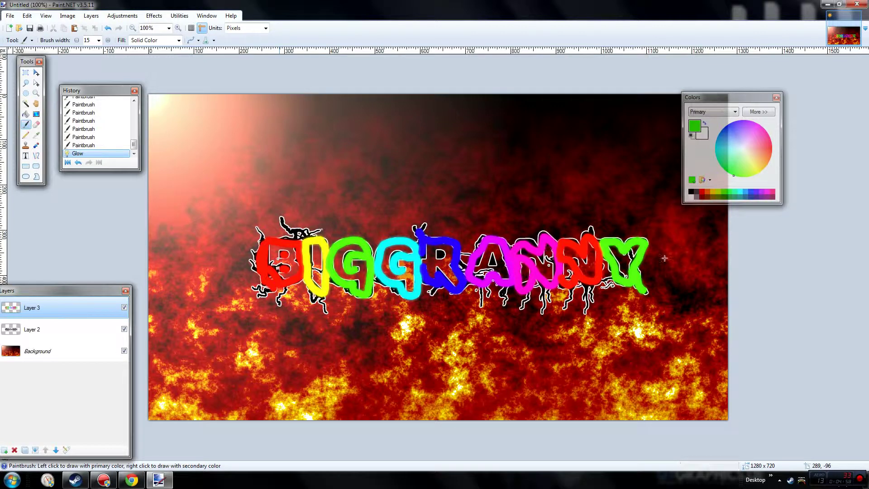
click(154, 16)
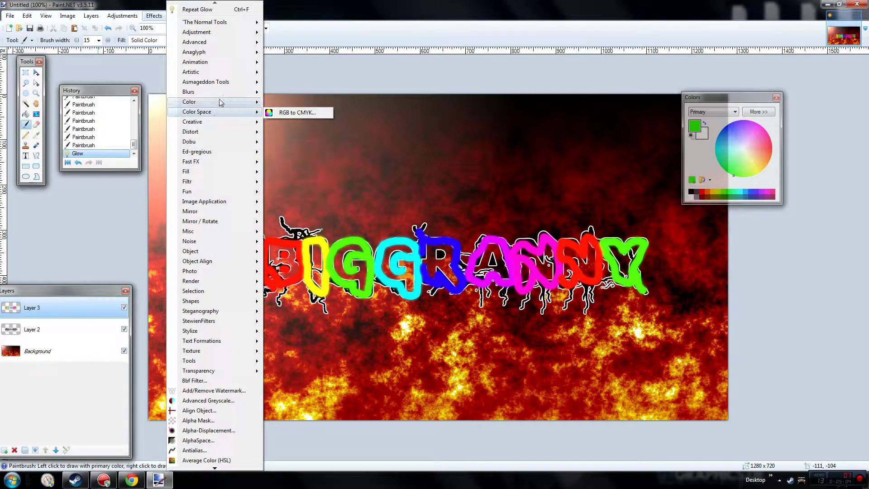
Step: Apply a Gaussian Blur of radius 49 to the coloured letter strokes
mouse_move(222, 96)
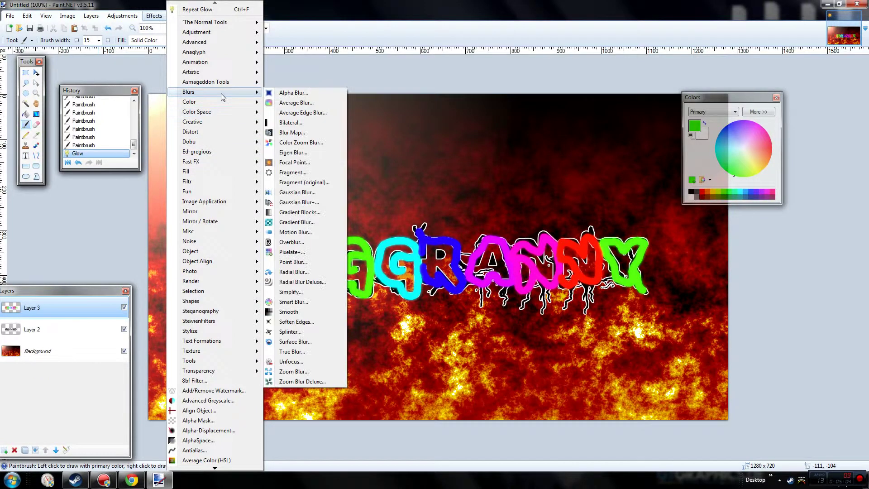
click(329, 192)
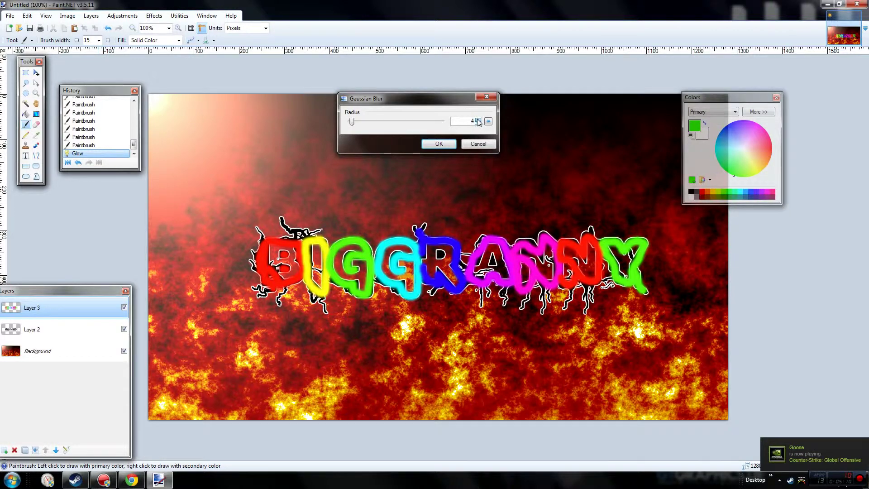
drag(477, 119, 478, 122)
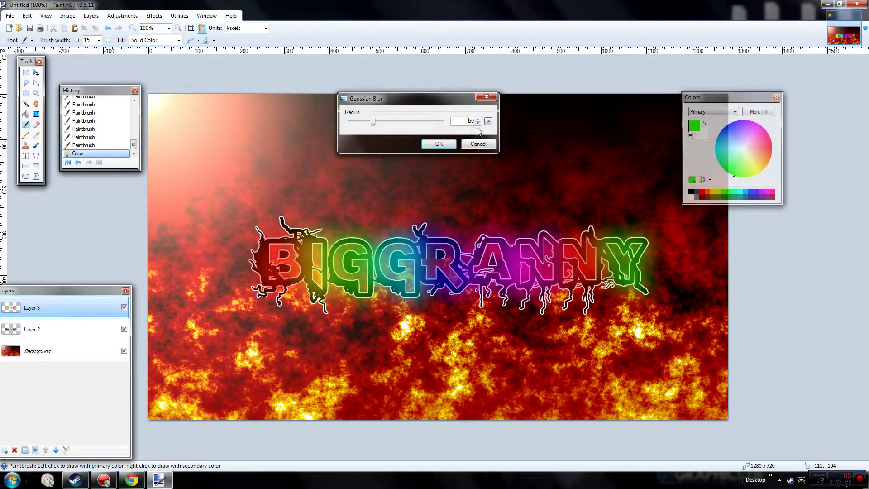
click(478, 123)
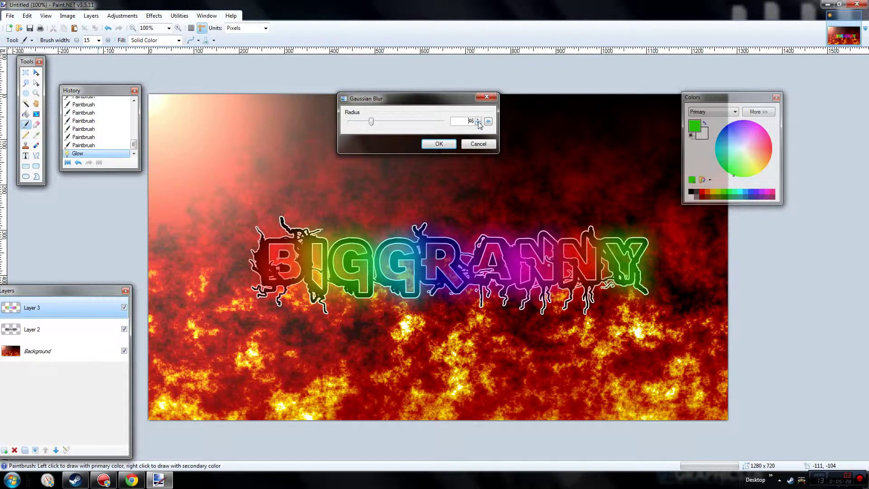
key(Return)
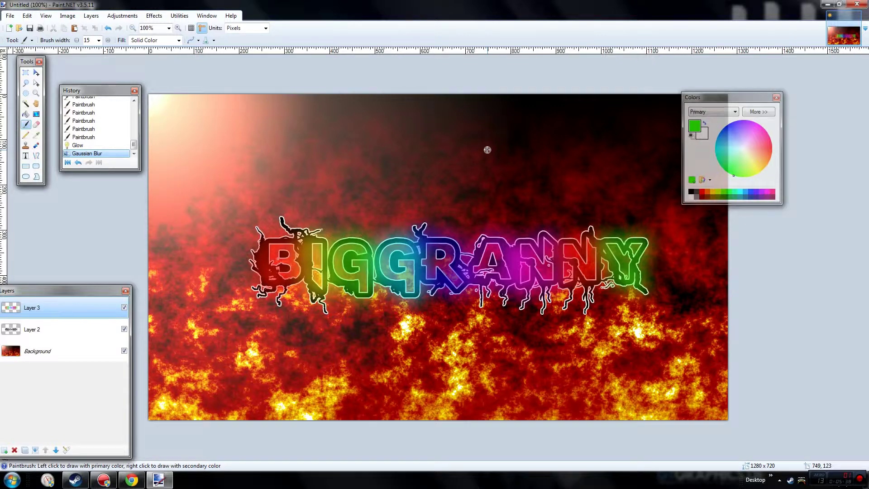
Step: In Layer 3's properties, dip the opacity to 58, then set it to full 255
click(91, 16)
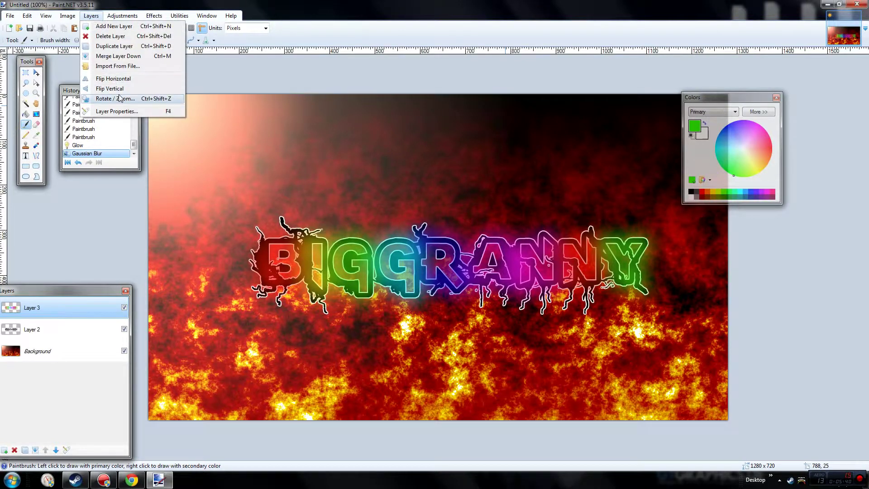
click(117, 111)
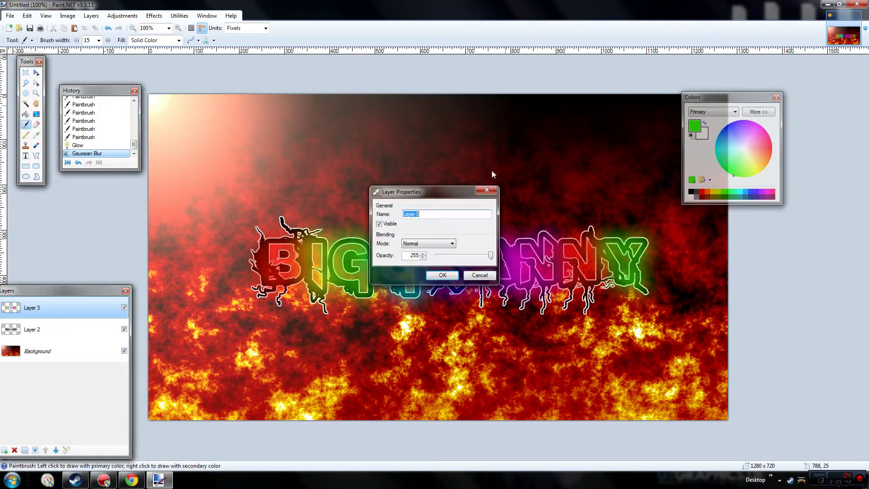
drag(445, 196, 413, 61)
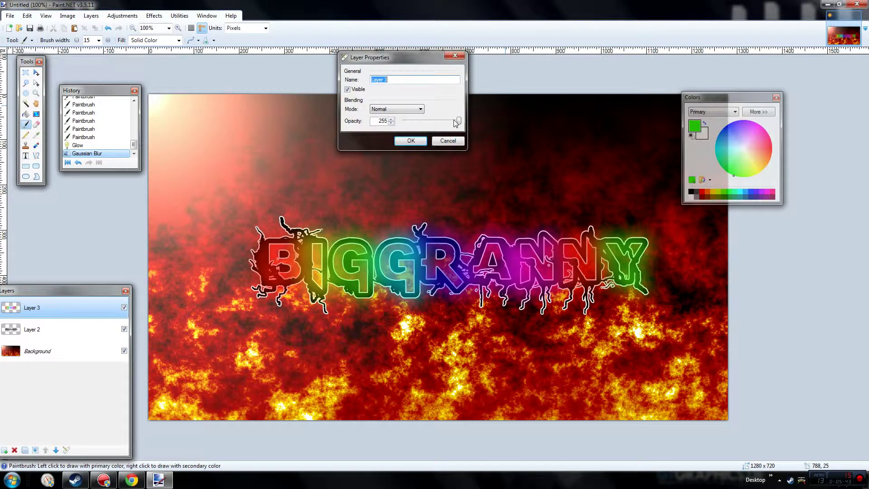
drag(459, 121, 416, 126)
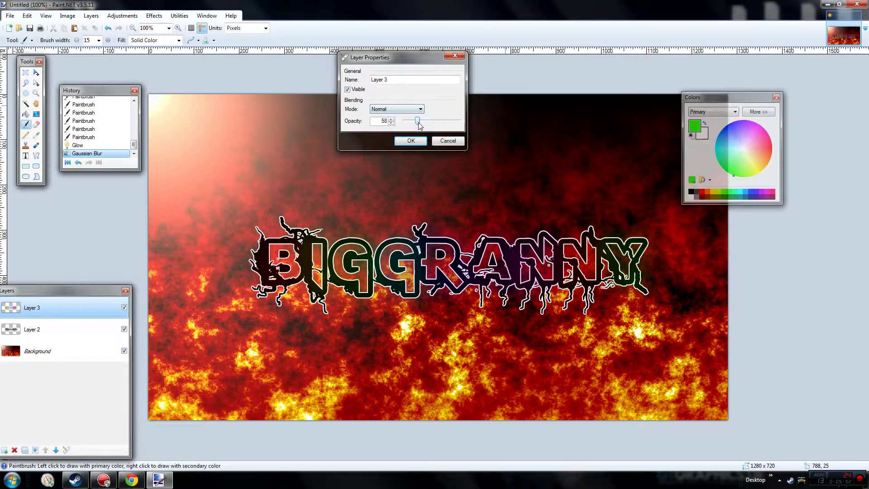
drag(419, 126, 464, 130)
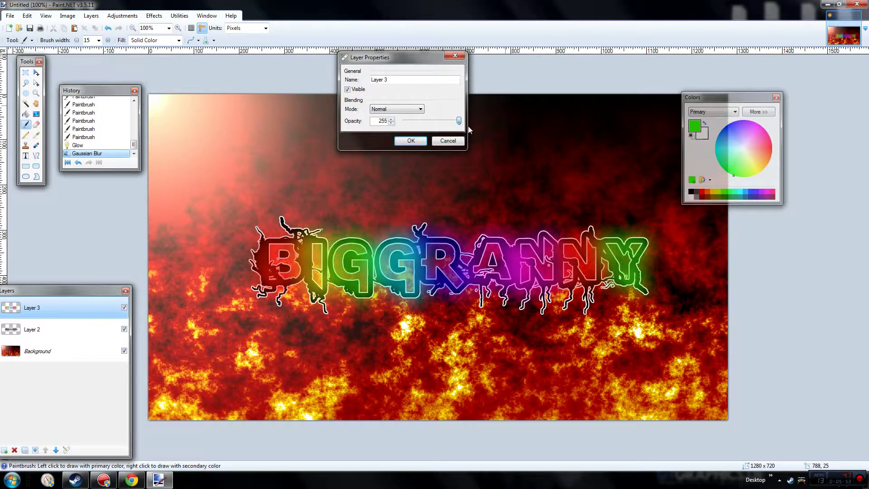
Step: Preview Layer 3 in Multiply, Additive and Color Dodge blend modes, comparing against Normal
click(409, 106)
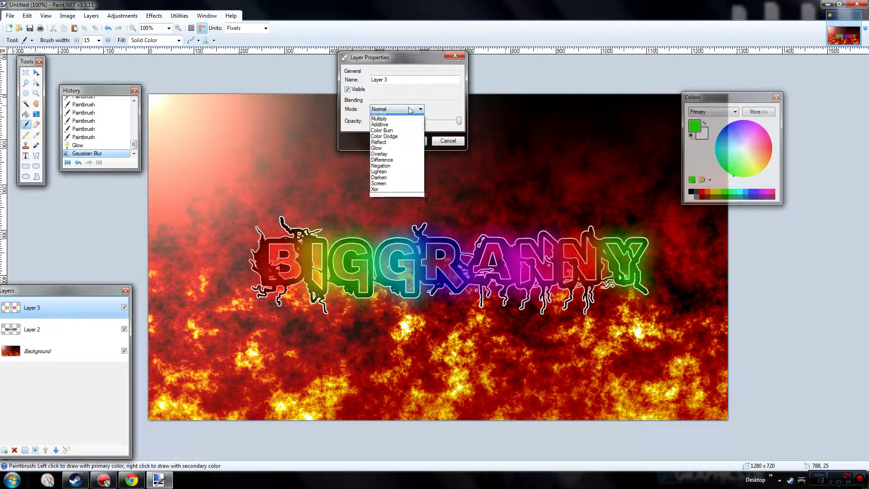
click(408, 123)
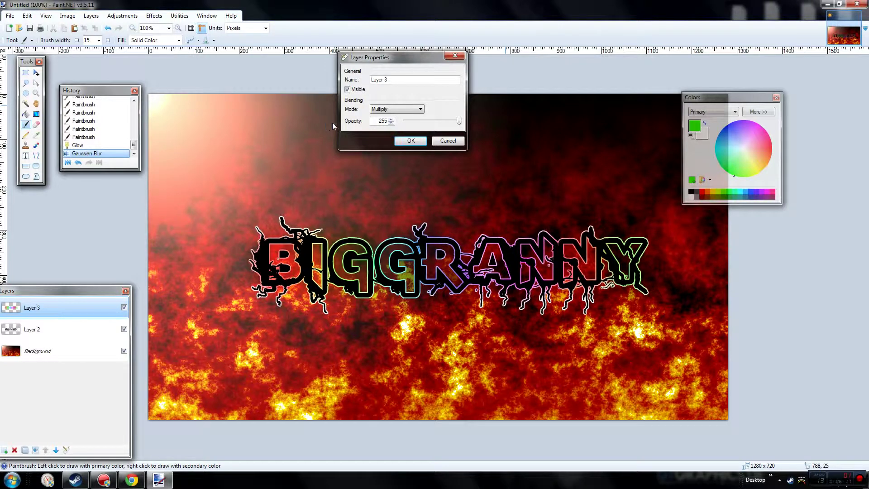
click(397, 109)
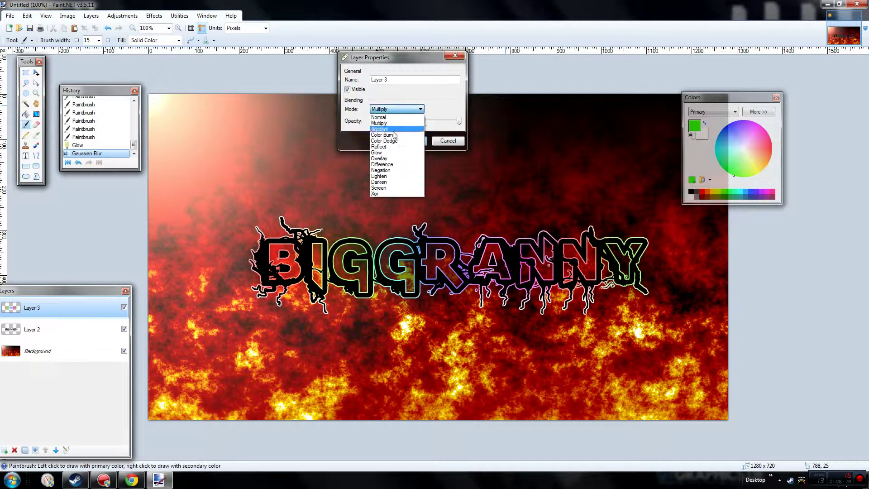
click(393, 129)
click(397, 109)
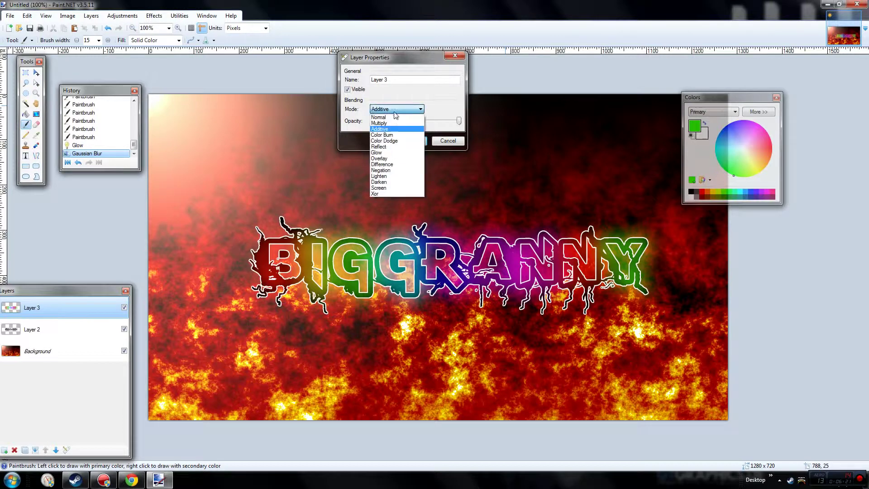
click(382, 117)
click(397, 108)
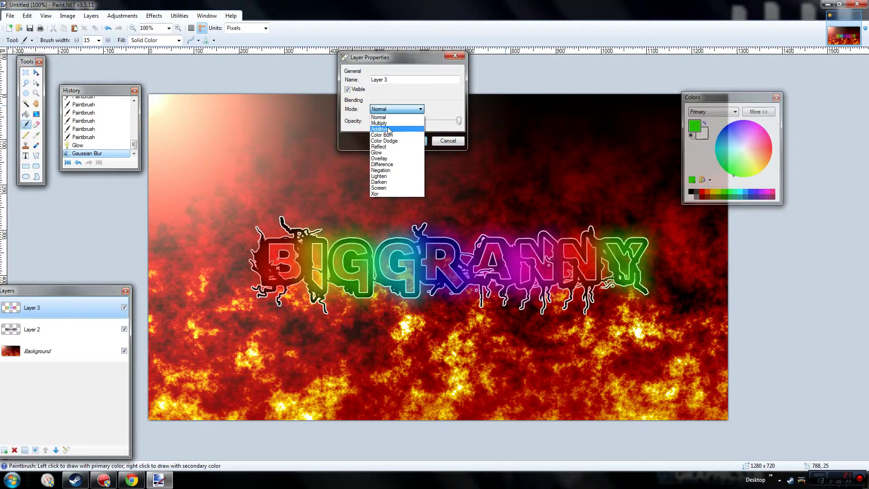
click(390, 128)
click(393, 109)
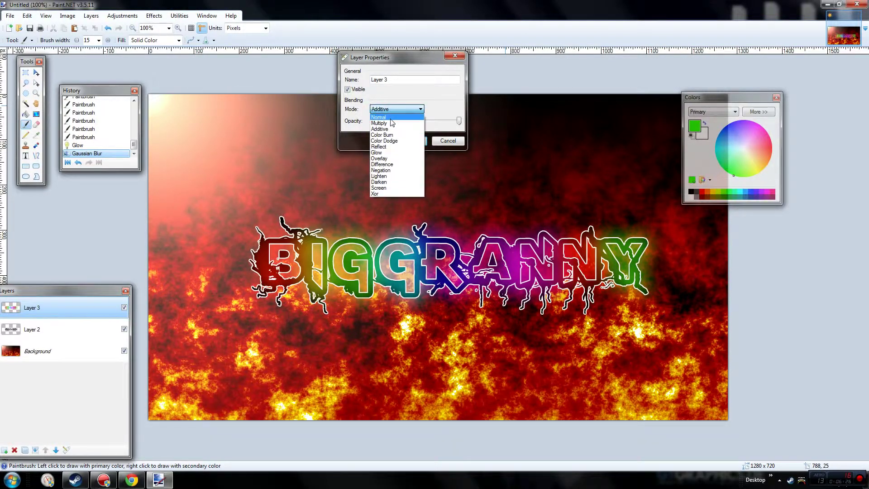
click(382, 117)
click(393, 109)
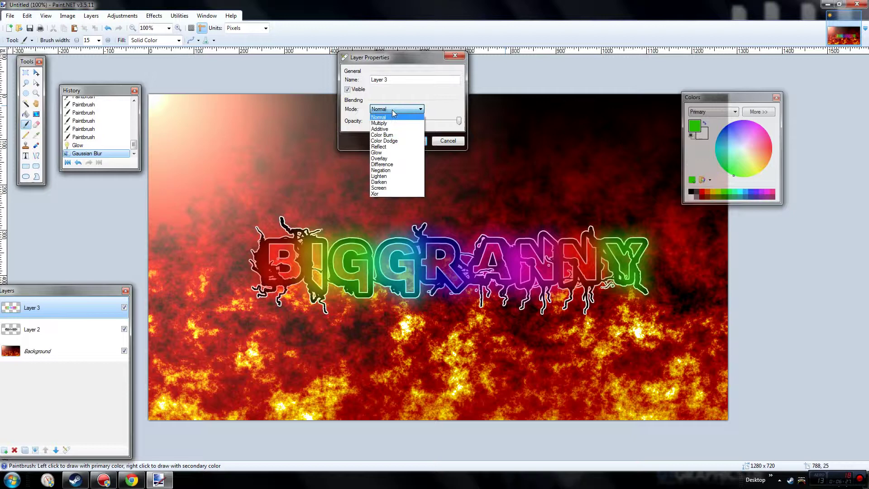
click(389, 141)
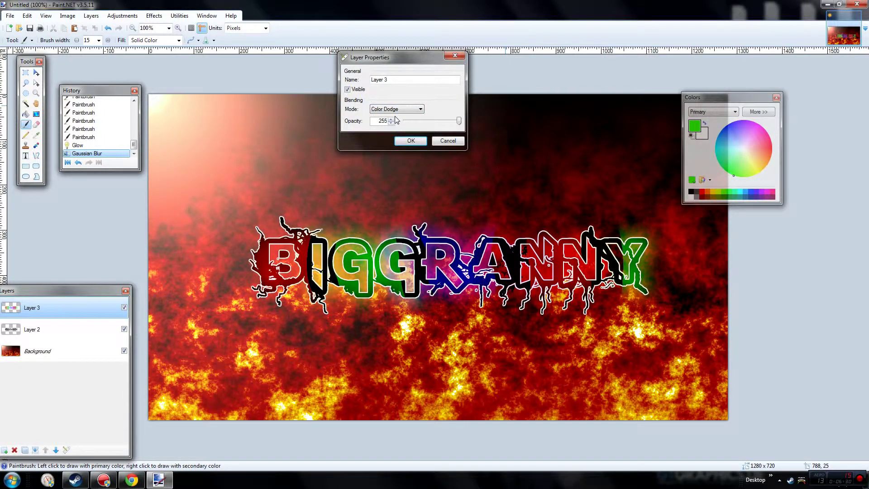
Step: Preview Color Burn, Reflect and Glow blending on Layer 3, comparing Glow with Normal
click(398, 111)
click(389, 134)
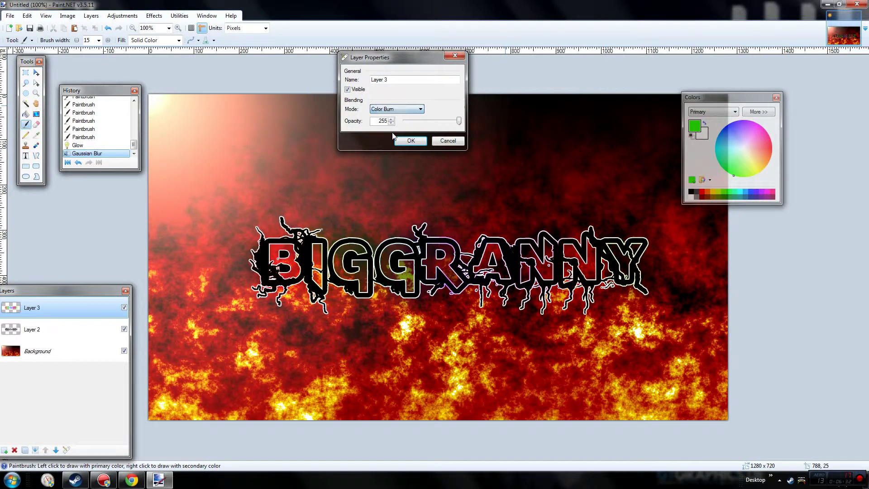
click(399, 110)
click(389, 147)
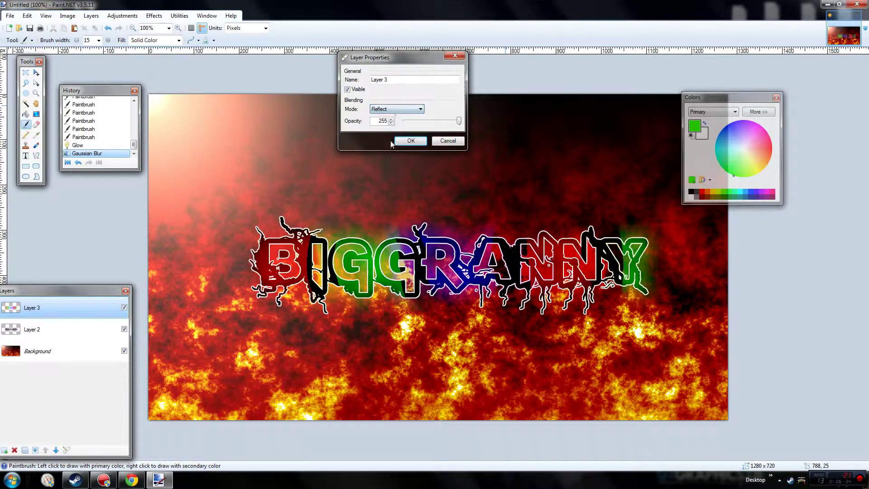
click(398, 112)
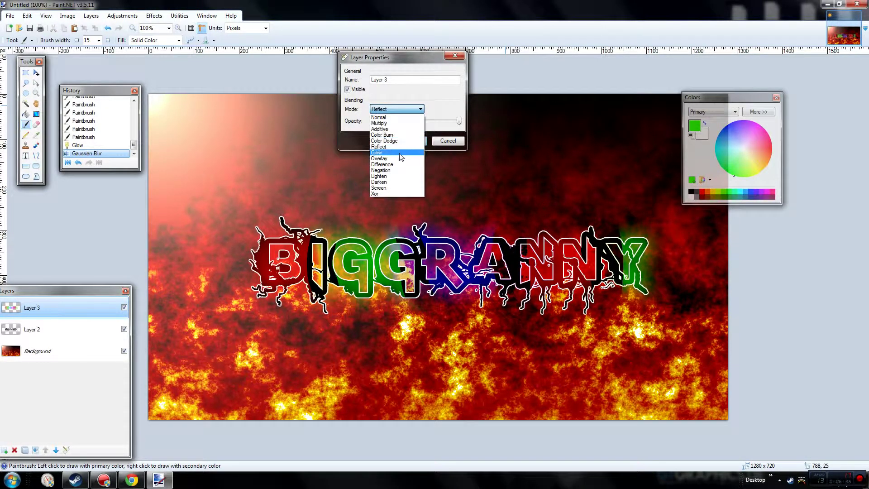
click(401, 154)
click(402, 110)
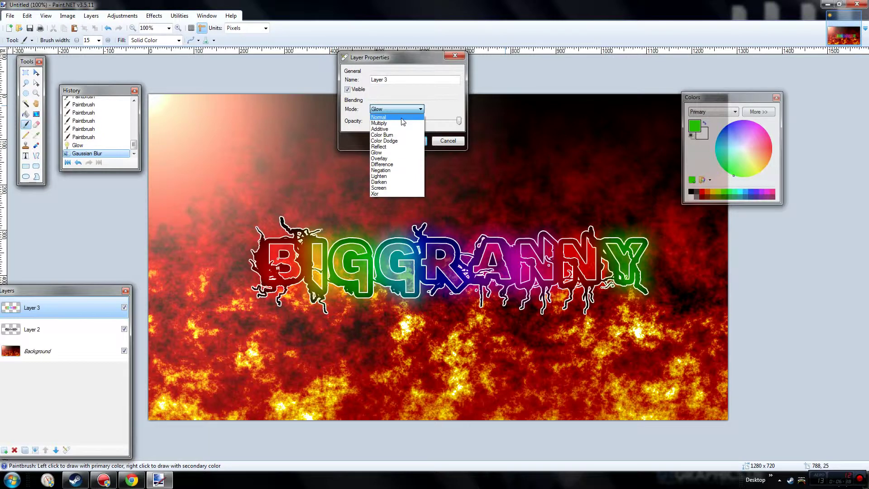
click(401, 118)
click(398, 109)
click(382, 152)
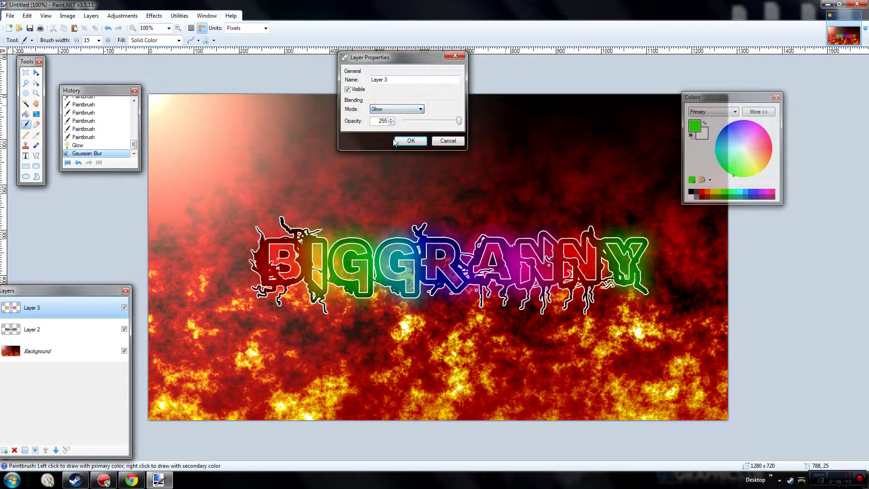
Step: Try Overlay, Difference, Negation, Lighten and Darken, then confirm Layer 3 at Normal blending
click(403, 110)
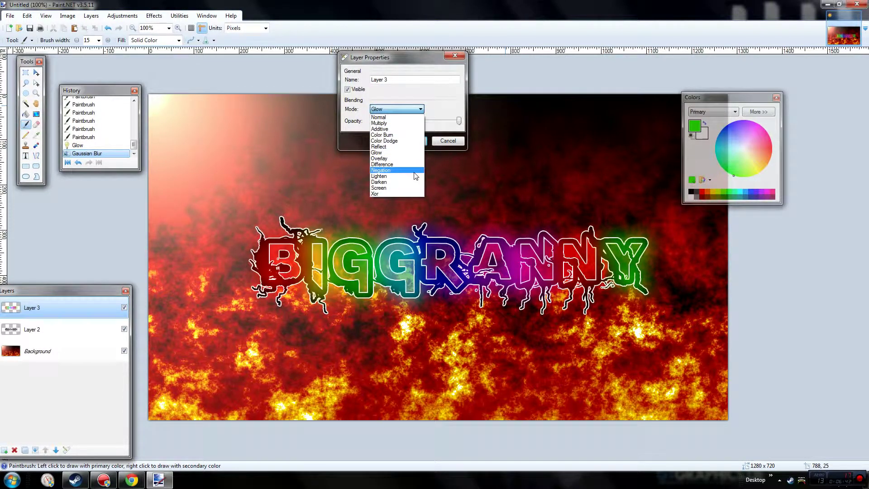
click(410, 158)
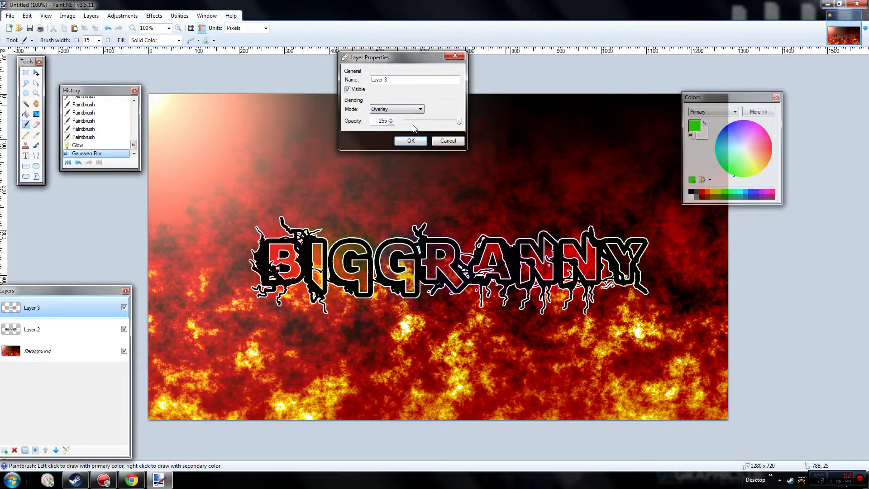
click(401, 113)
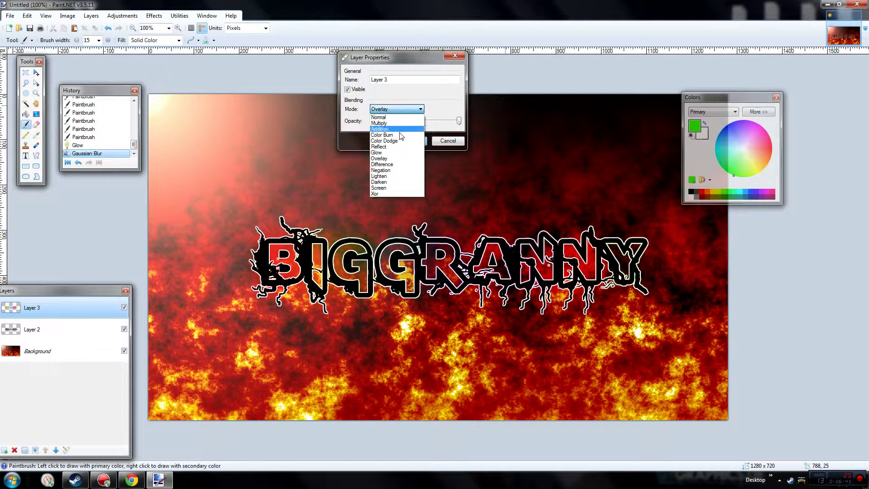
click(399, 161)
click(400, 109)
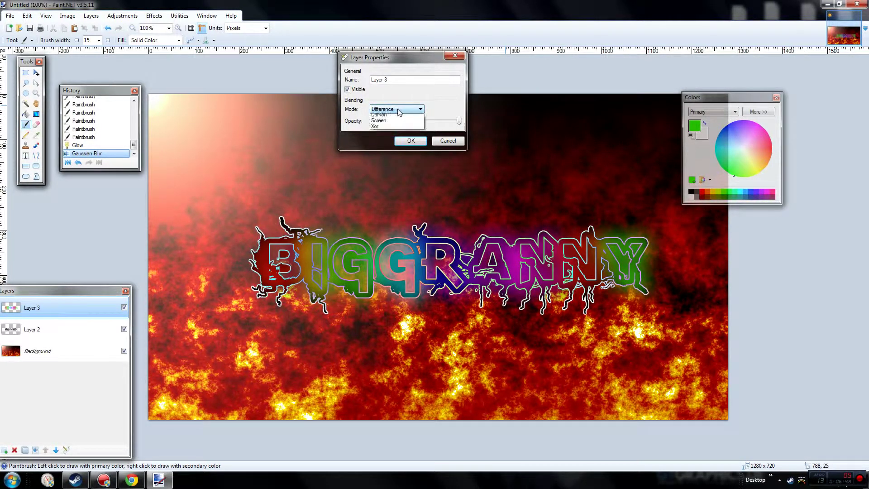
click(405, 170)
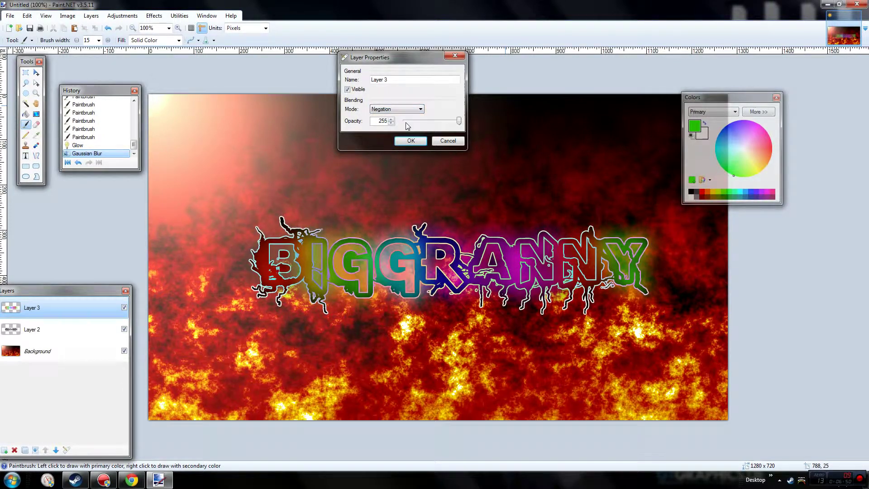
click(407, 109)
click(404, 176)
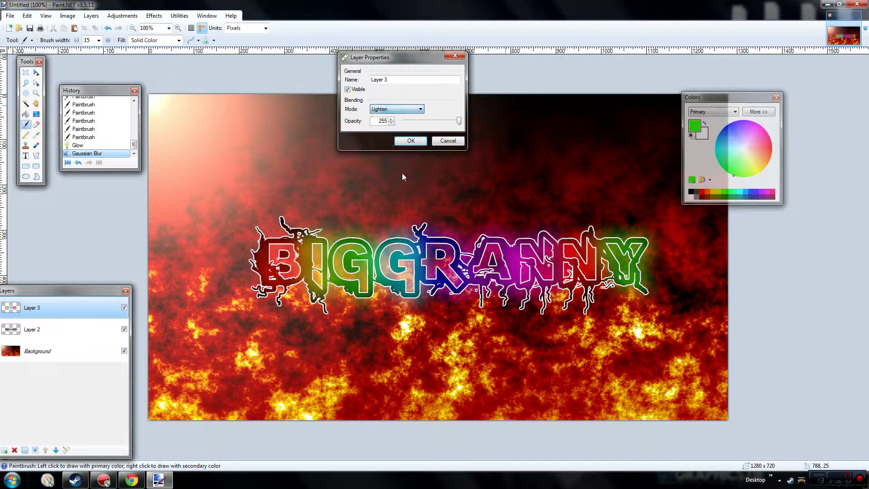
click(405, 109)
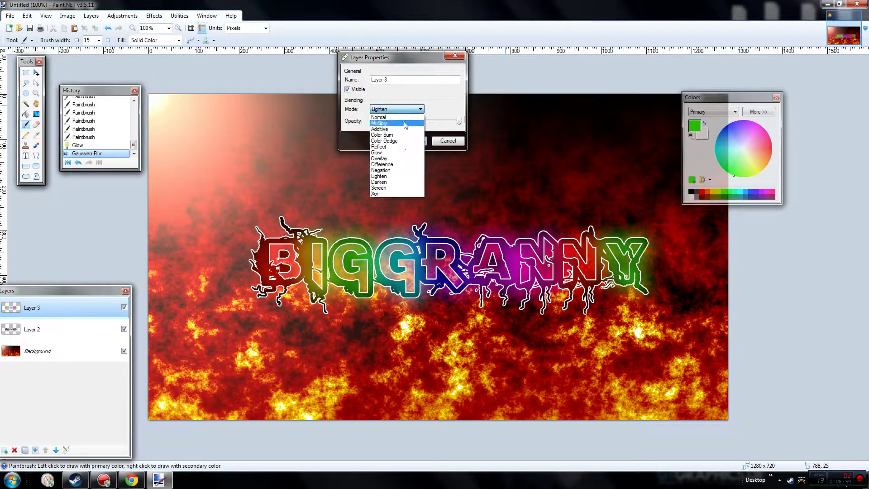
click(406, 182)
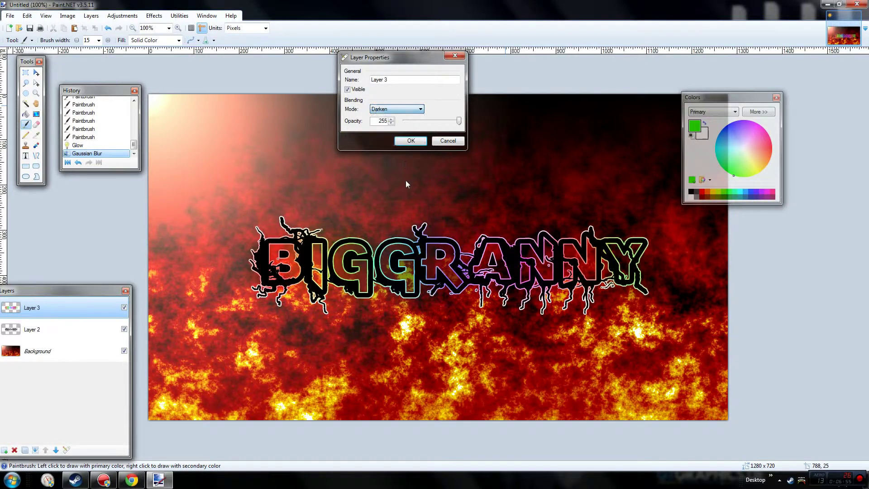
click(400, 109)
click(380, 117)
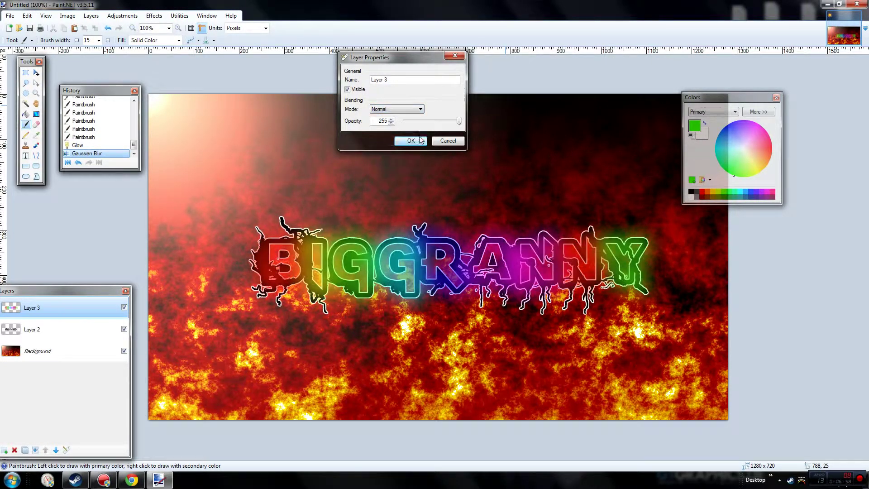
click(418, 141)
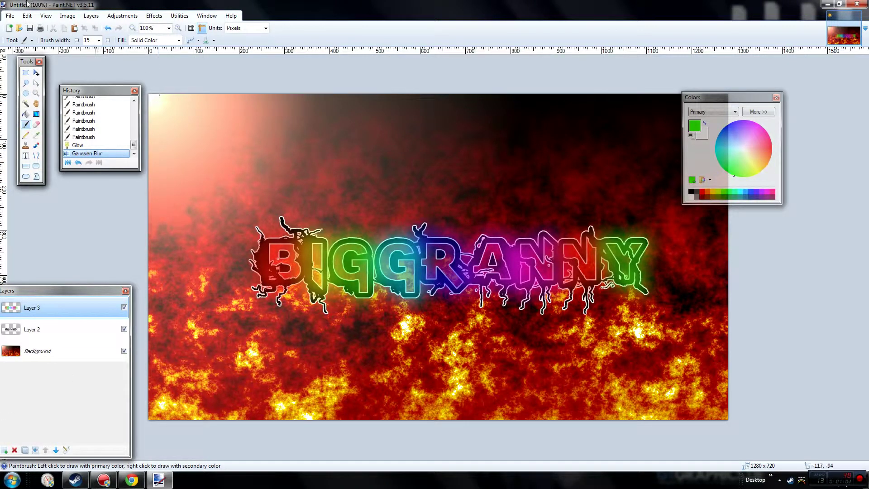
Step: Select Layer 2 in the Layers panel, leaving the glowing Layer 3 untouched
click(55, 333)
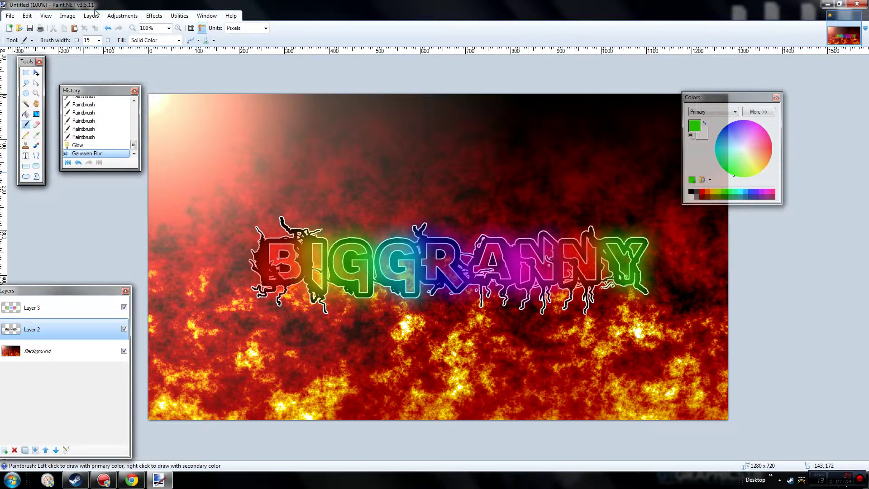